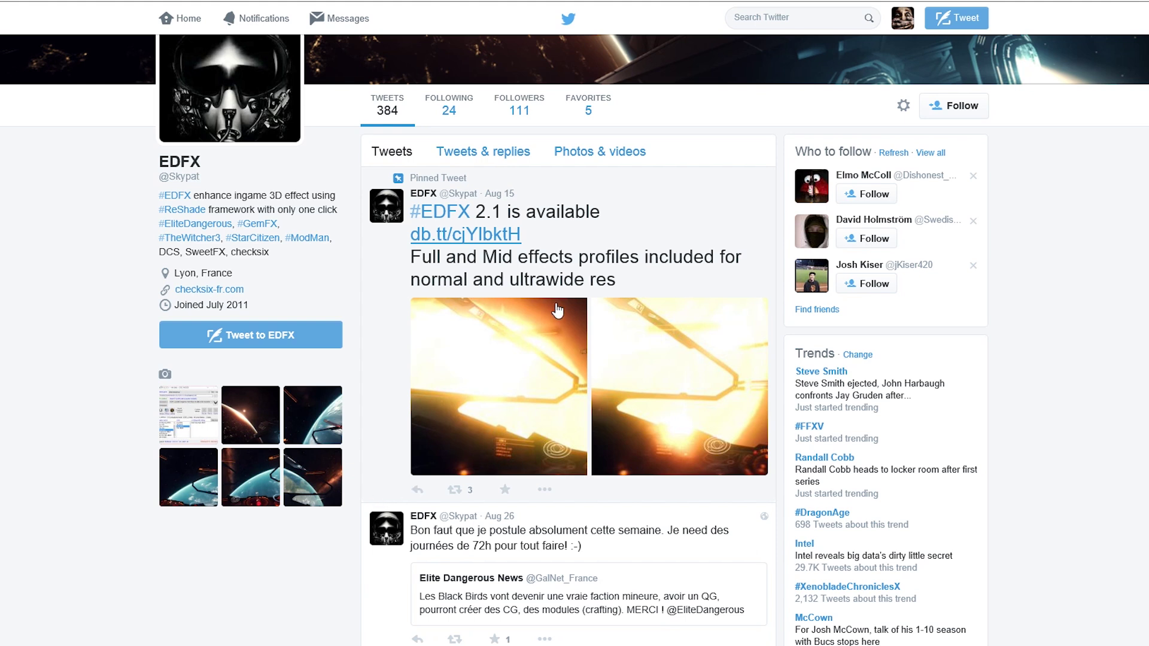
# Step: Open the db.tt download link in the pinned '#EDFX 2.1 is available' tweet
pyautogui.click(515, 242)
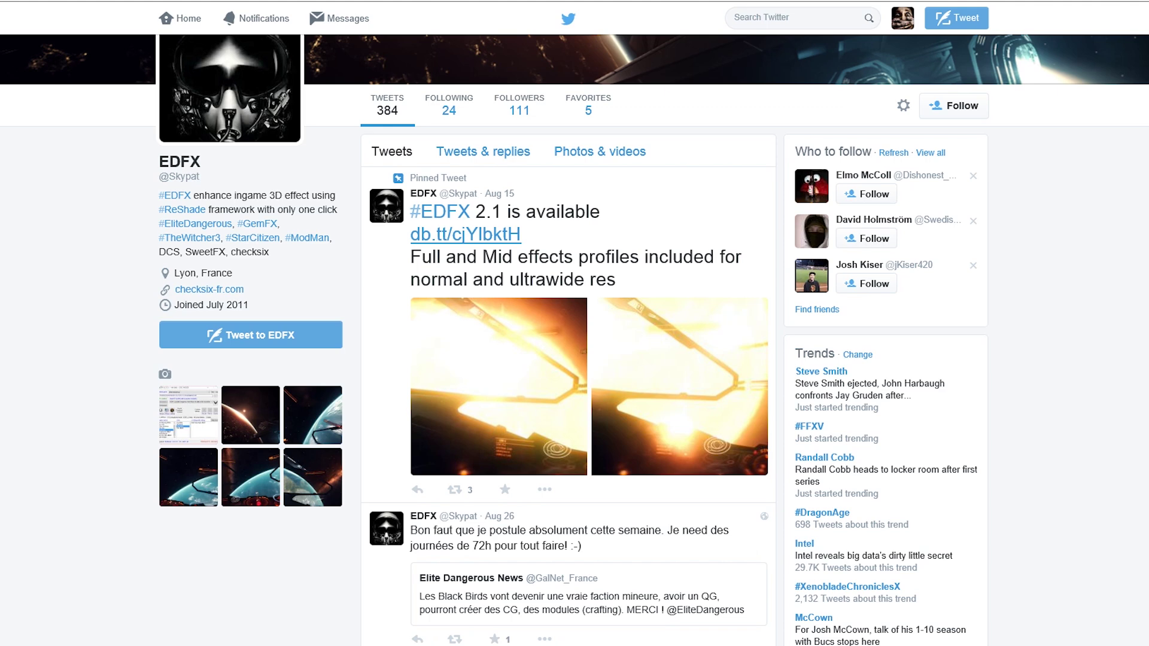
pyautogui.scroll(5, 573, 226)
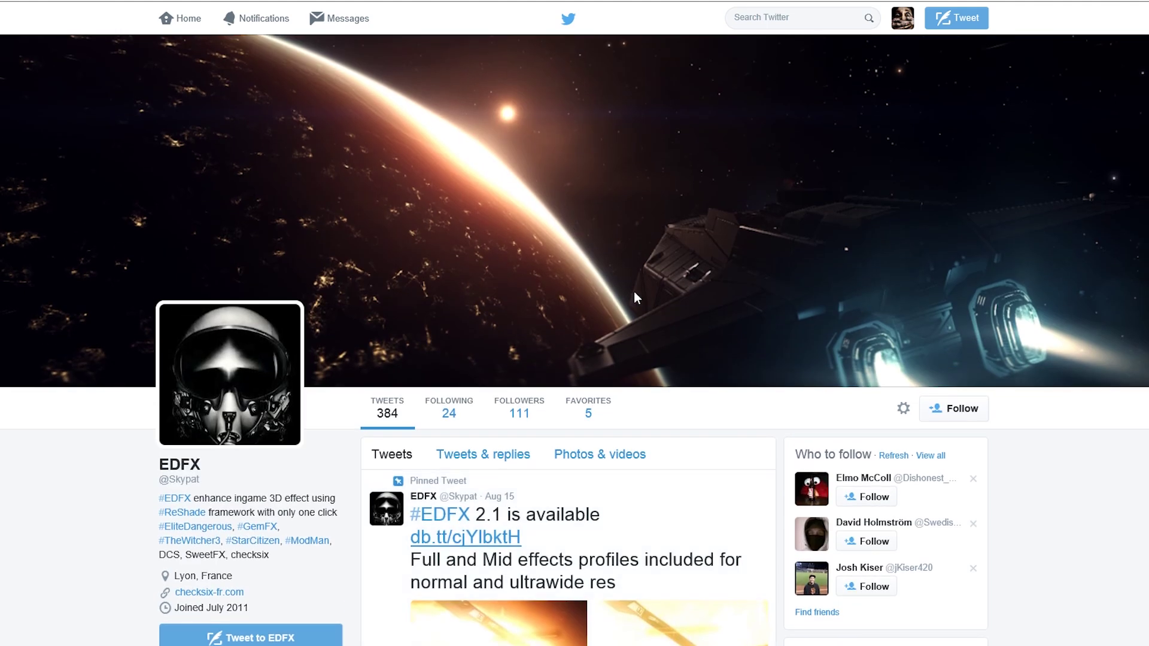
pyautogui.scroll(-5, 451, 227)
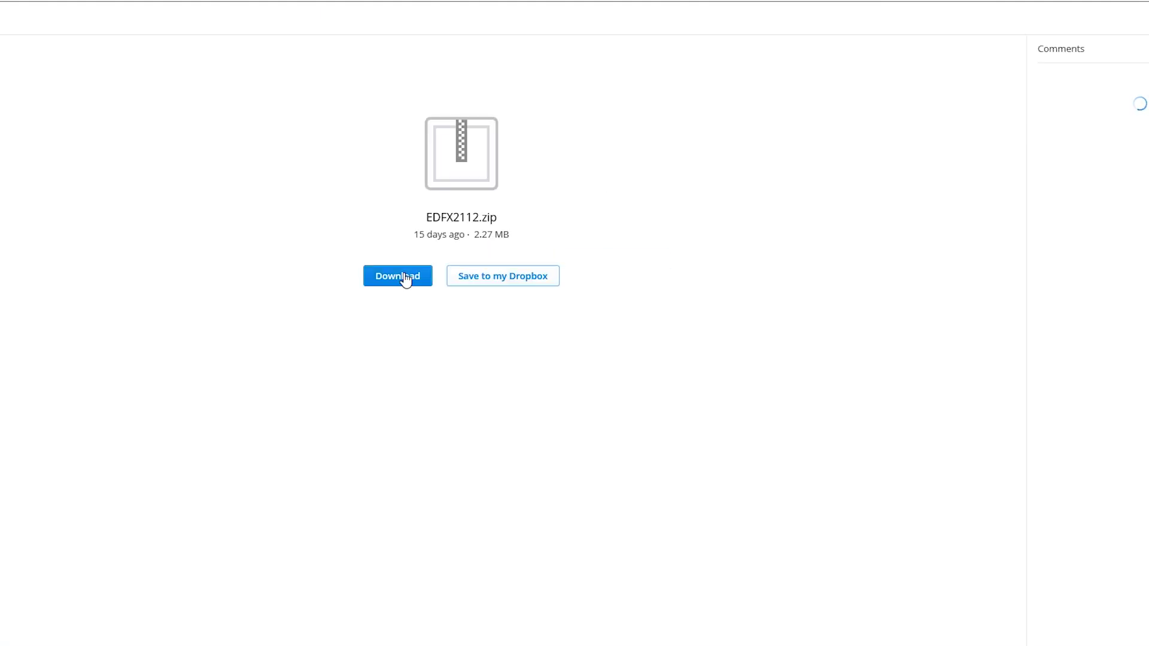
# Step: Download EDFX2112.zip from Dropbox, saving it to the Downloads folder with Save as
pyautogui.click(402, 276)
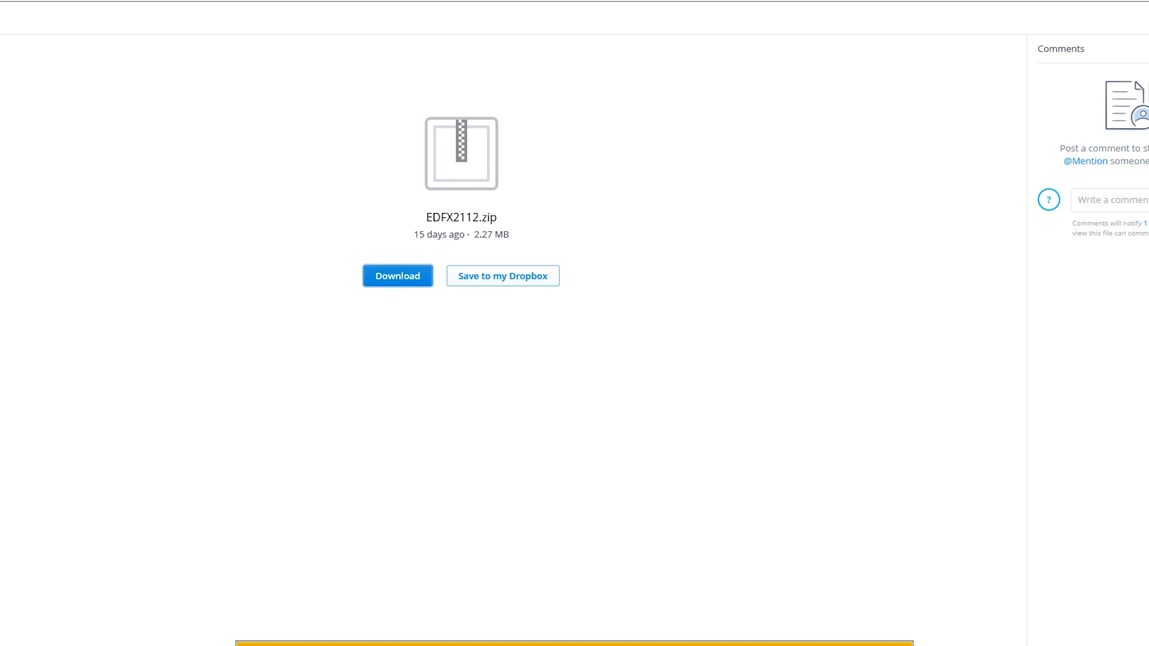
pyautogui.click(953, 645)
pyautogui.click(865, 644)
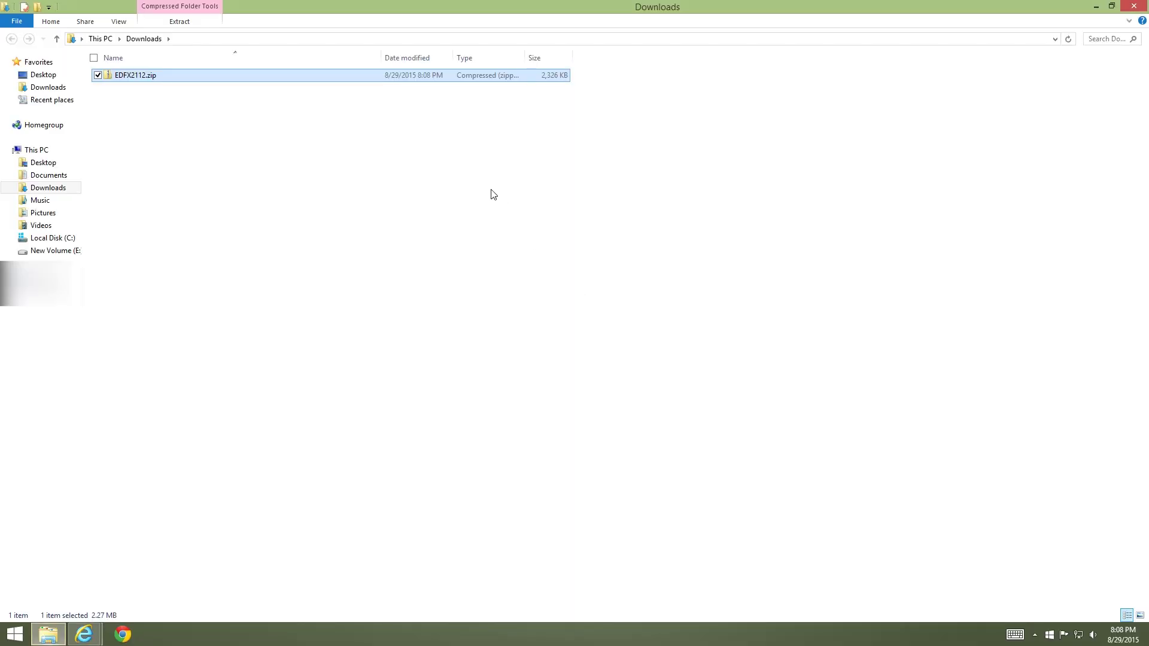
# Step: Extract EDFX2112.zip into a new EDFX2112 folder, then return to Downloads
pyautogui.rightClick(121, 77)
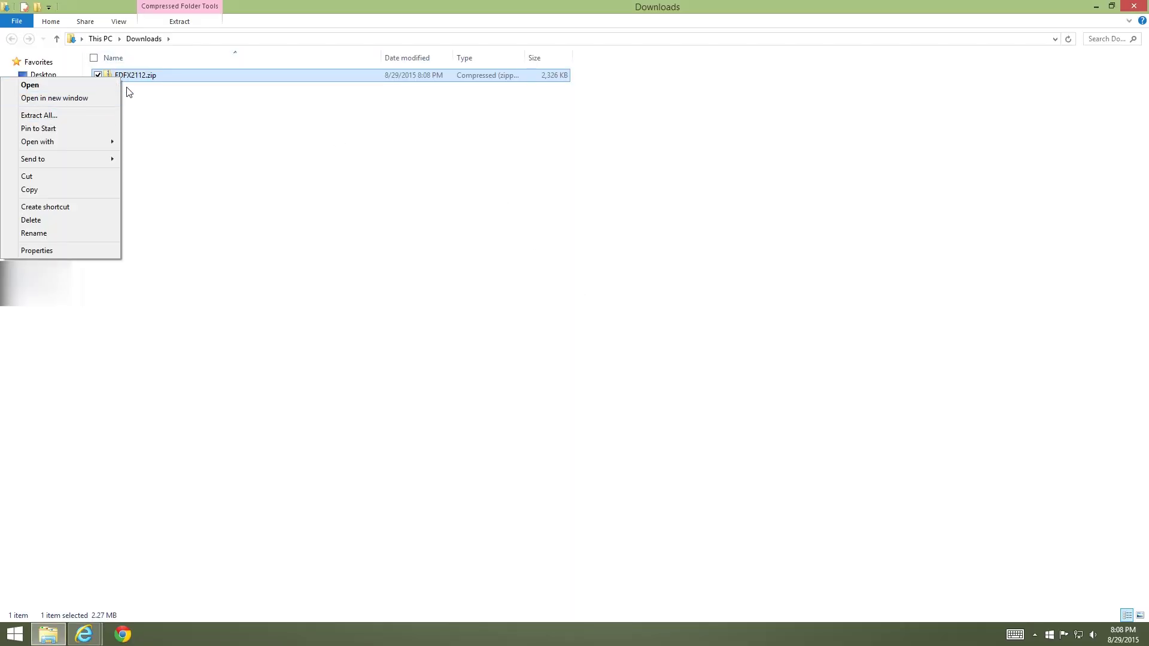
pyautogui.click(59, 116)
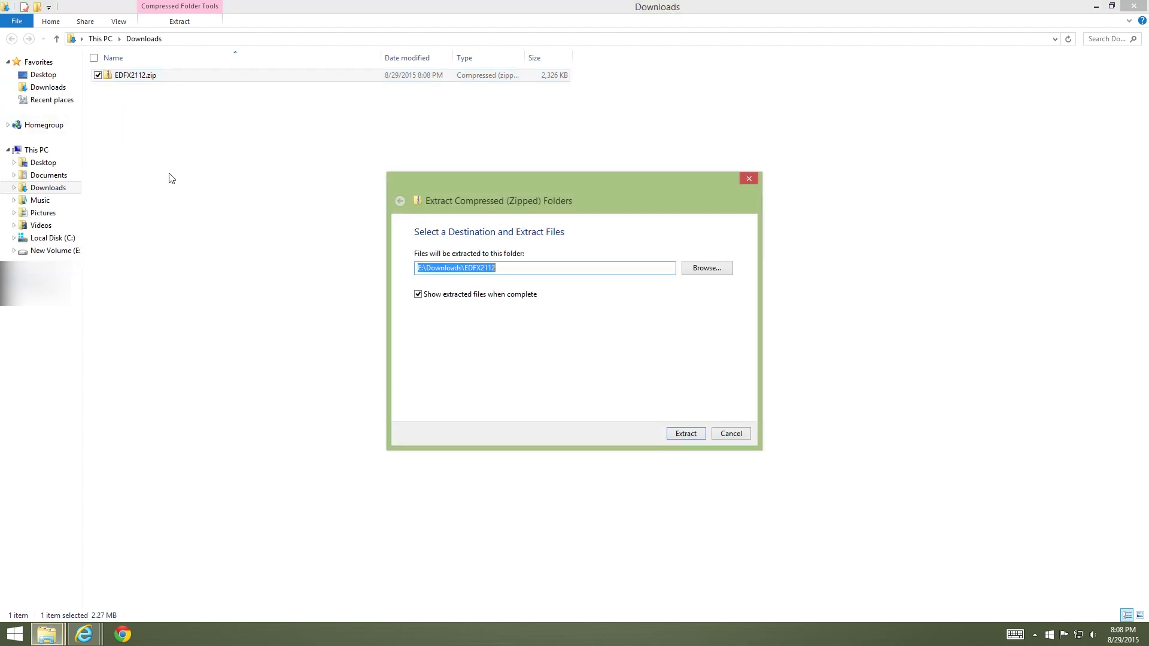
pyautogui.click(687, 435)
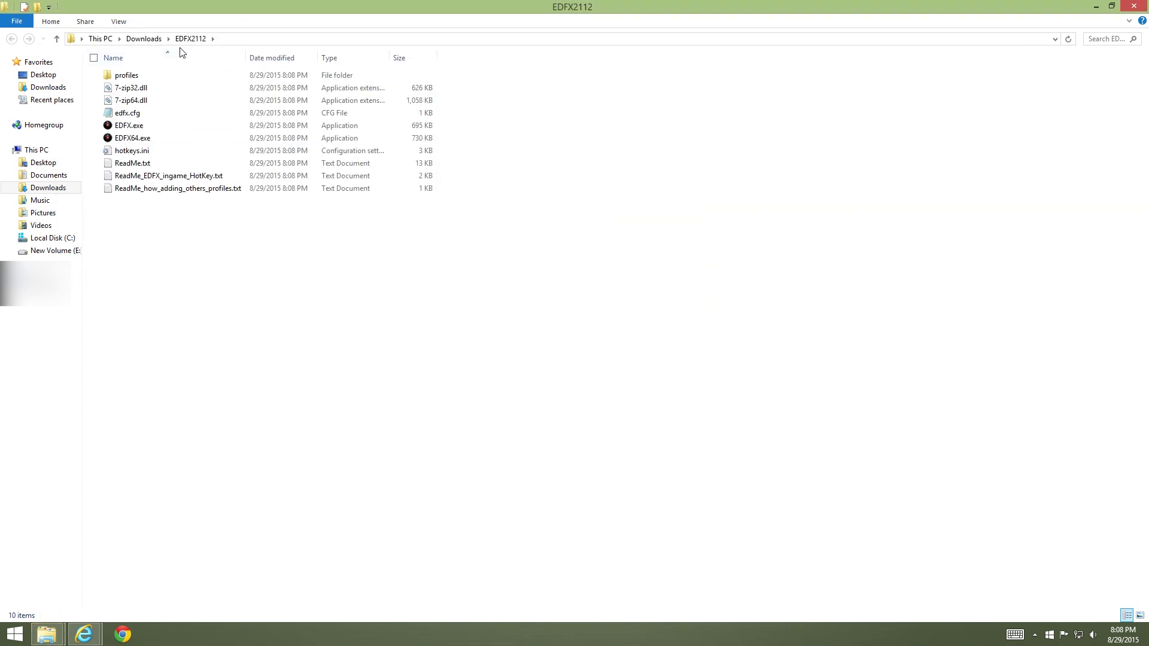
pyautogui.click(142, 38)
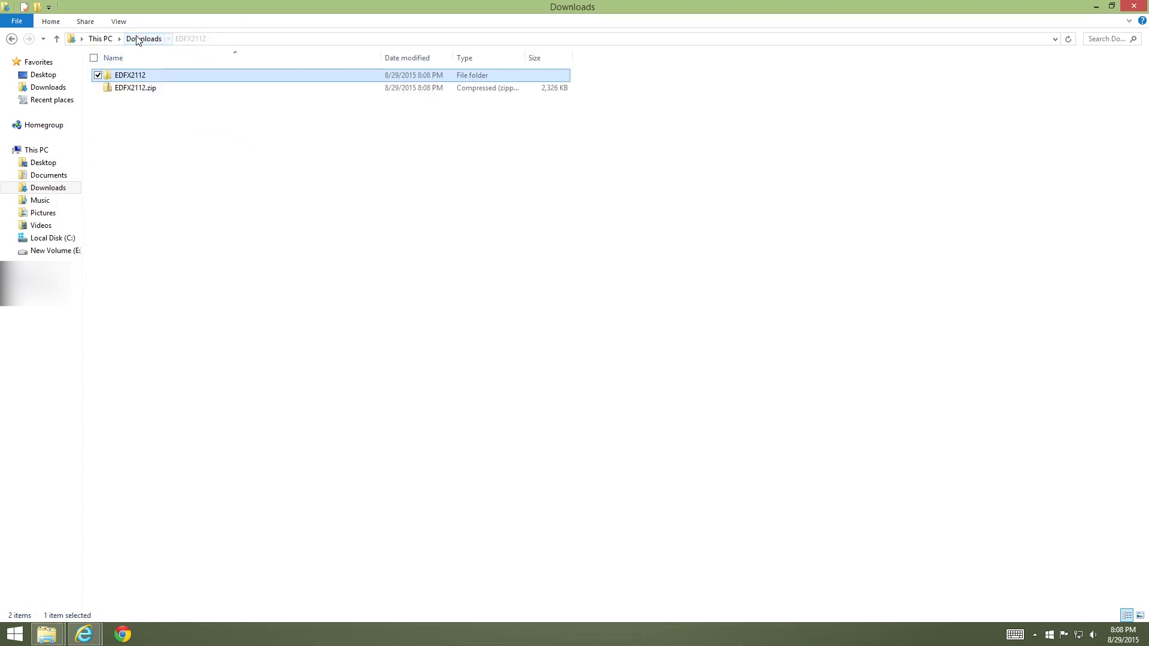
pyautogui.rightClick(112, 78)
# Step: Copy the EDFX2112 folder and browse to Program Files (x86)\Frontier on New Volume (E:)
pyautogui.click(87, 281)
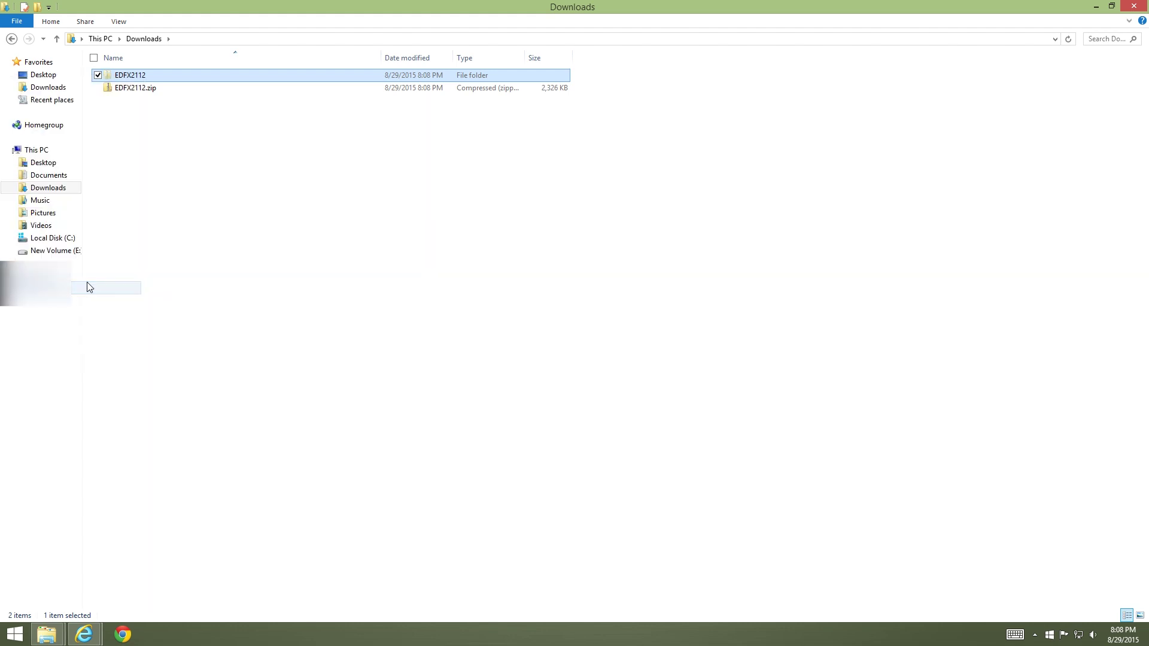
pyautogui.click(77, 251)
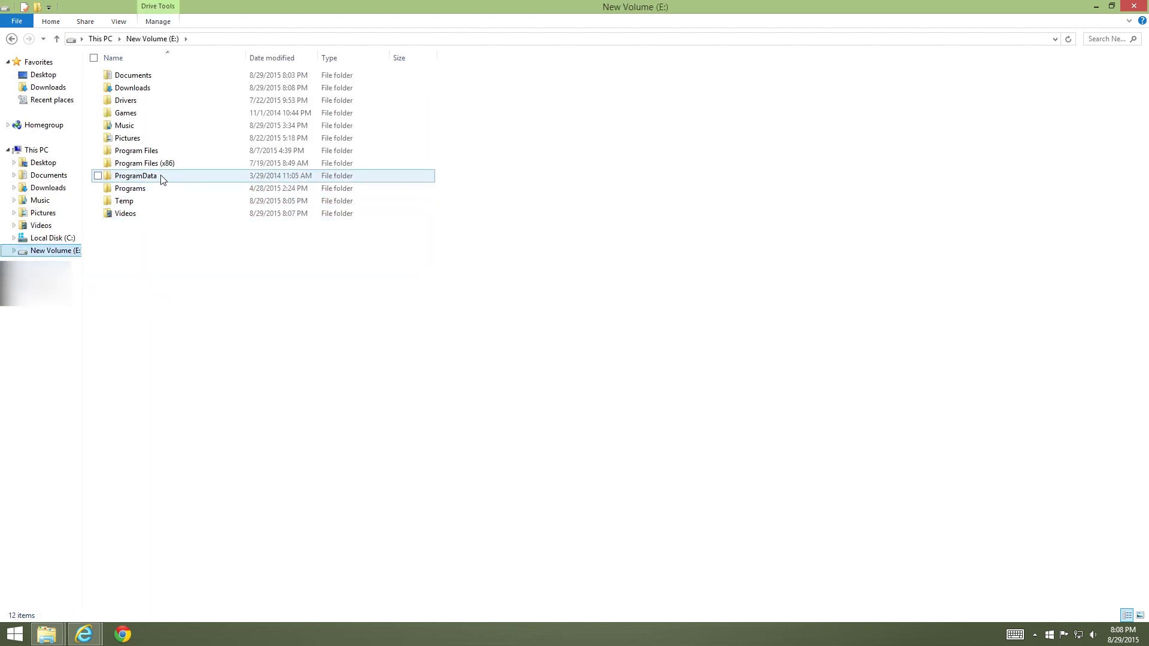
pyautogui.doubleClick(166, 164)
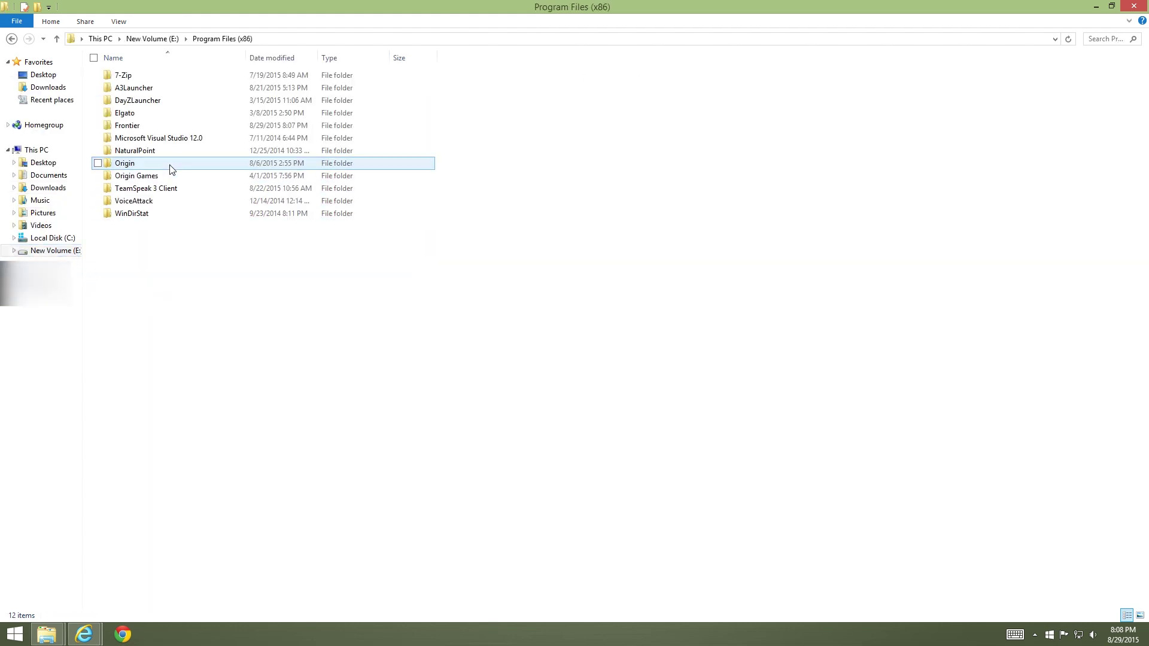
pyautogui.doubleClick(160, 127)
pyautogui.rightClick(164, 128)
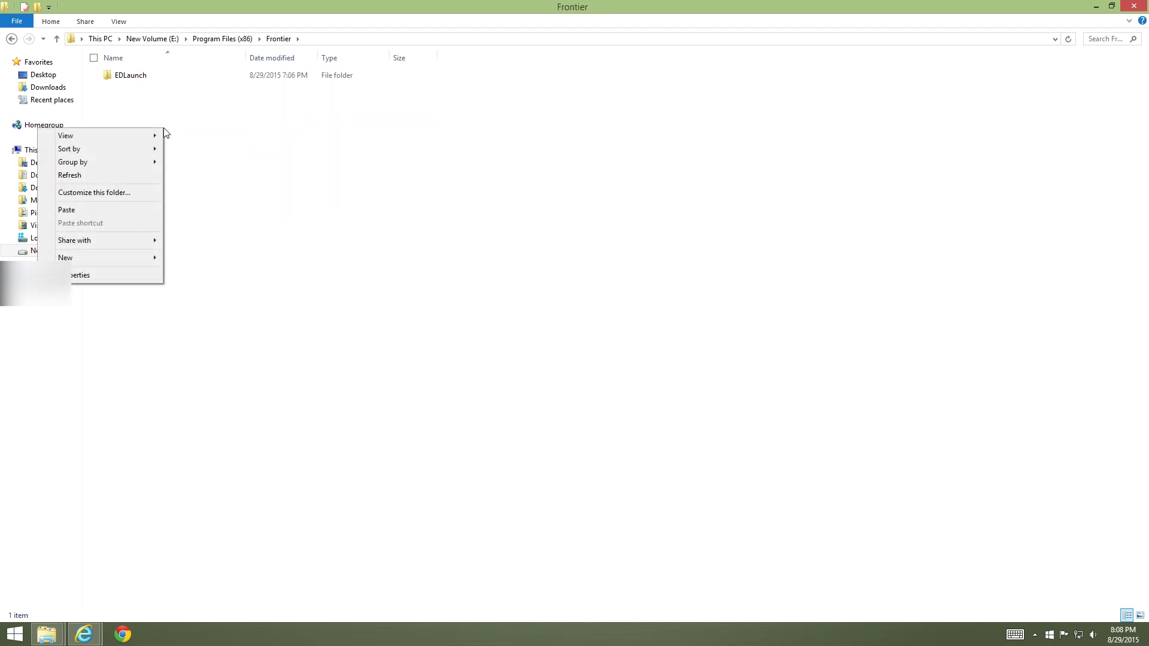
pyautogui.click(189, 122)
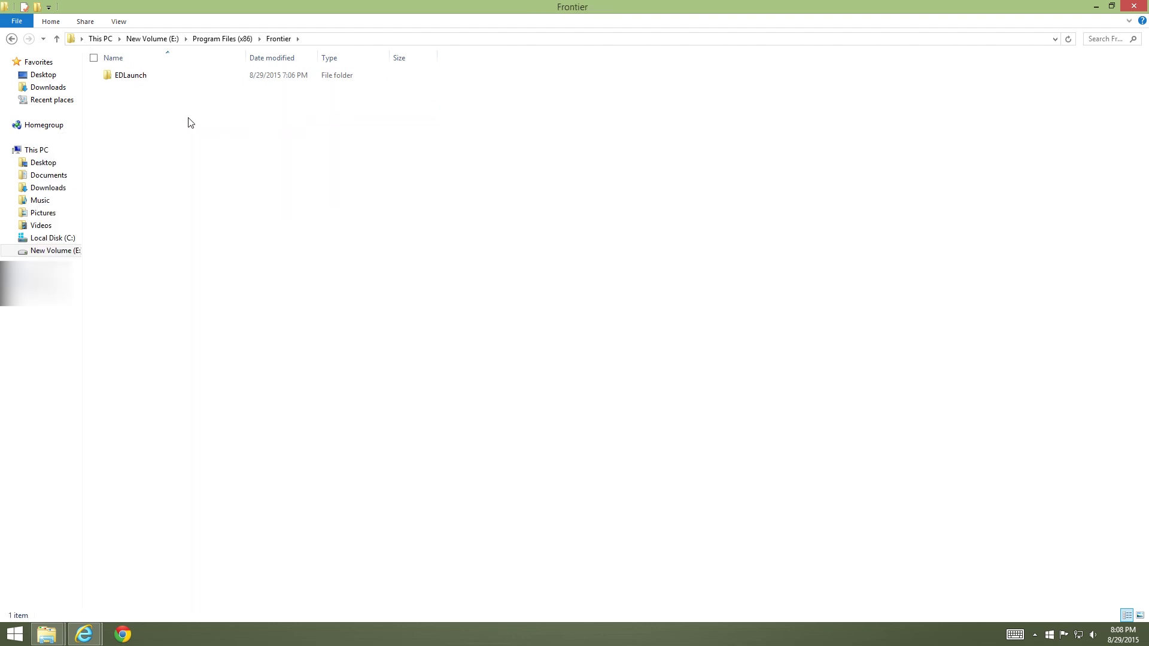
pyautogui.click(147, 39)
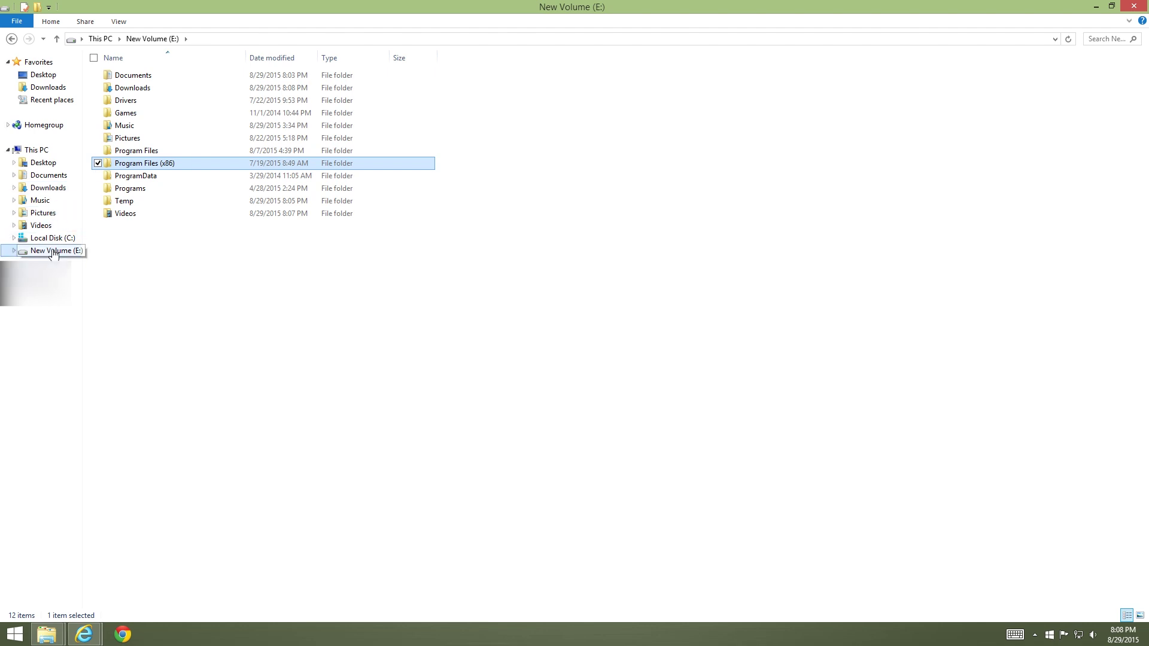
# Step: Paste EDFX2112 into E:\Program Files (x86)\Frontier and open the copied folder
pyautogui.moveTo(142, 169)
pyautogui.doubleClick(142, 169)
pyautogui.doubleClick(143, 126)
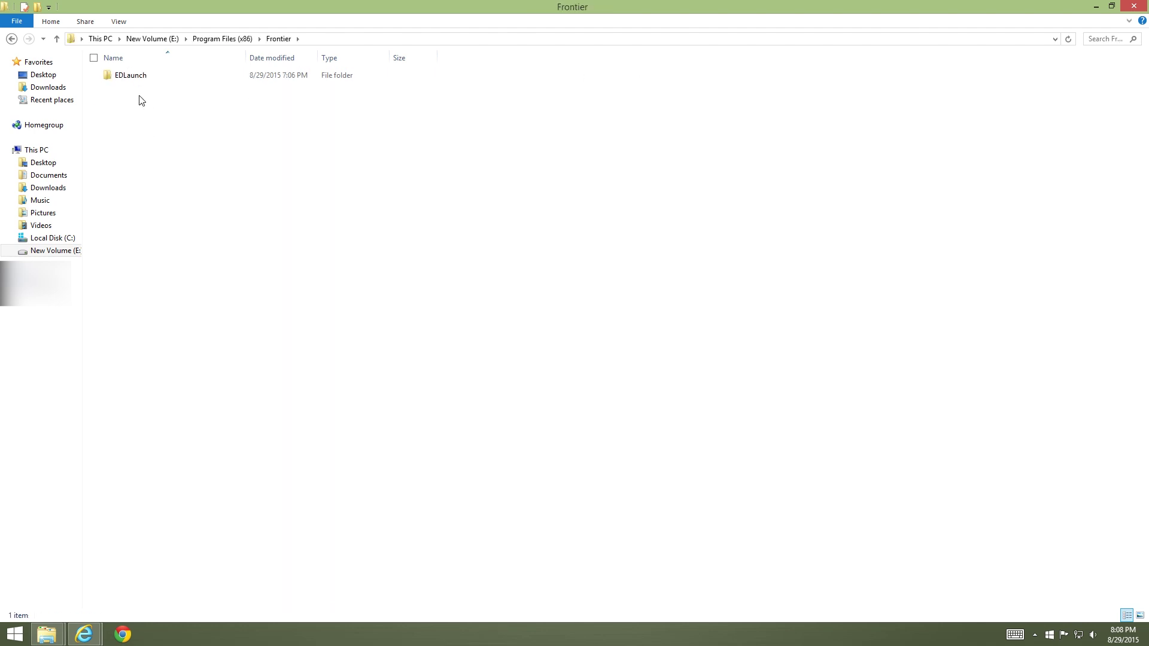
pyautogui.rightClick(151, 154)
pyautogui.click(89, 231)
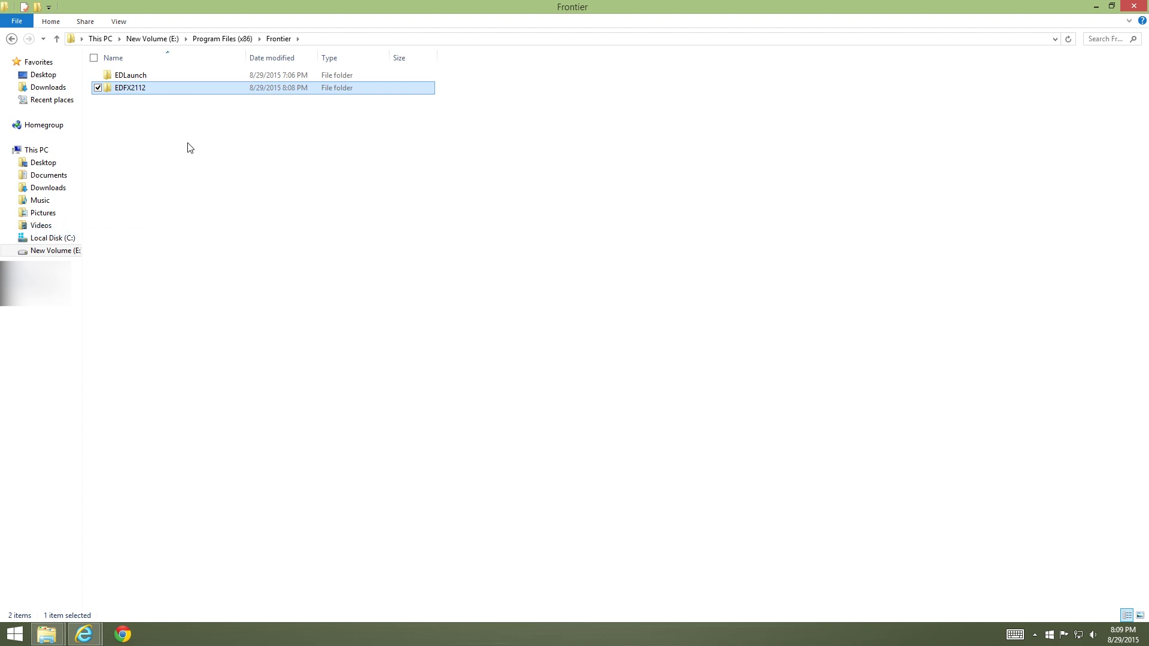
pyautogui.doubleClick(127, 92)
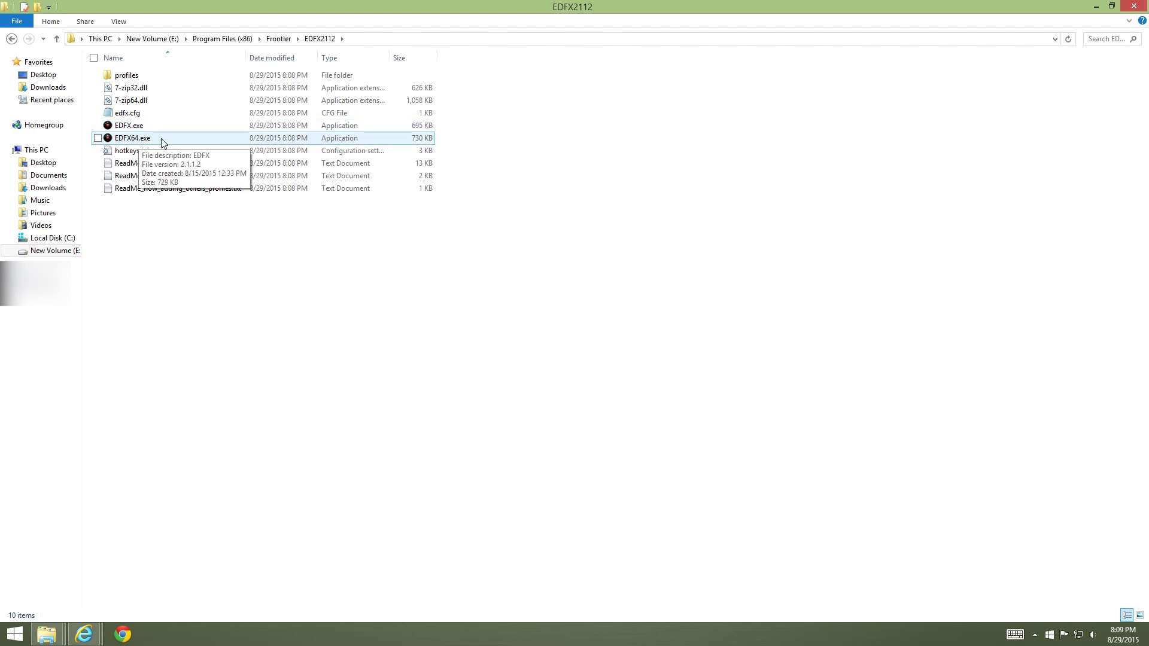
# Step: Run EDFX64.exe, accept installing the FX system files, and follow the notice to reshade.me
pyautogui.doubleClick(162, 138)
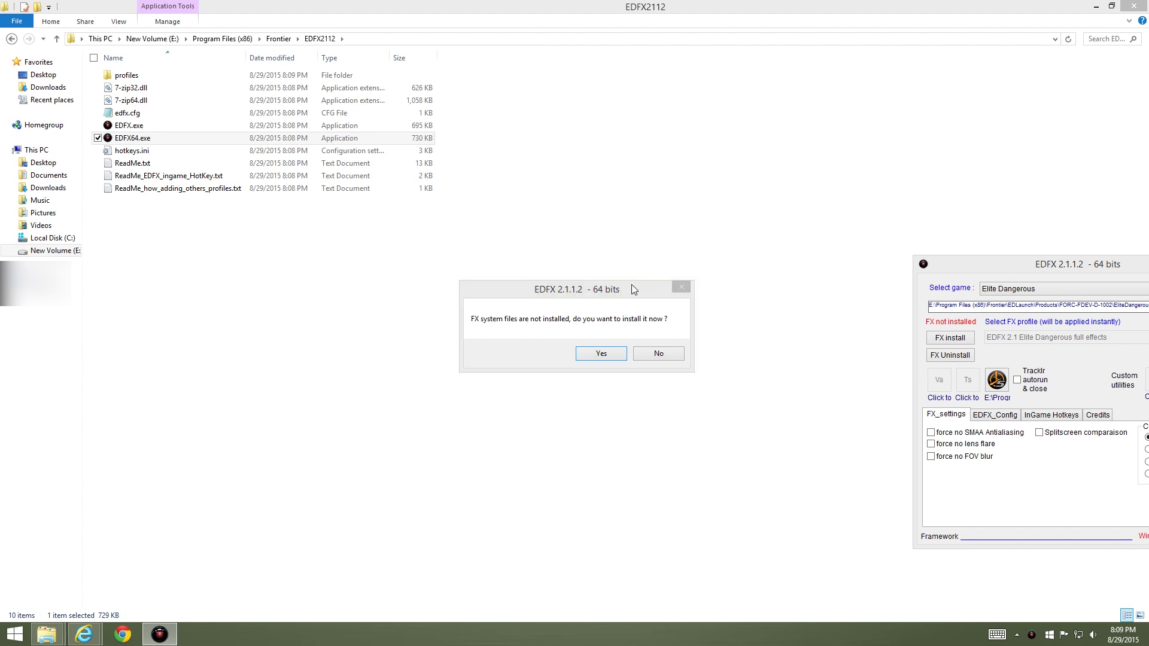
pyautogui.moveTo(629, 291); pyautogui.dragTo(372, 228)
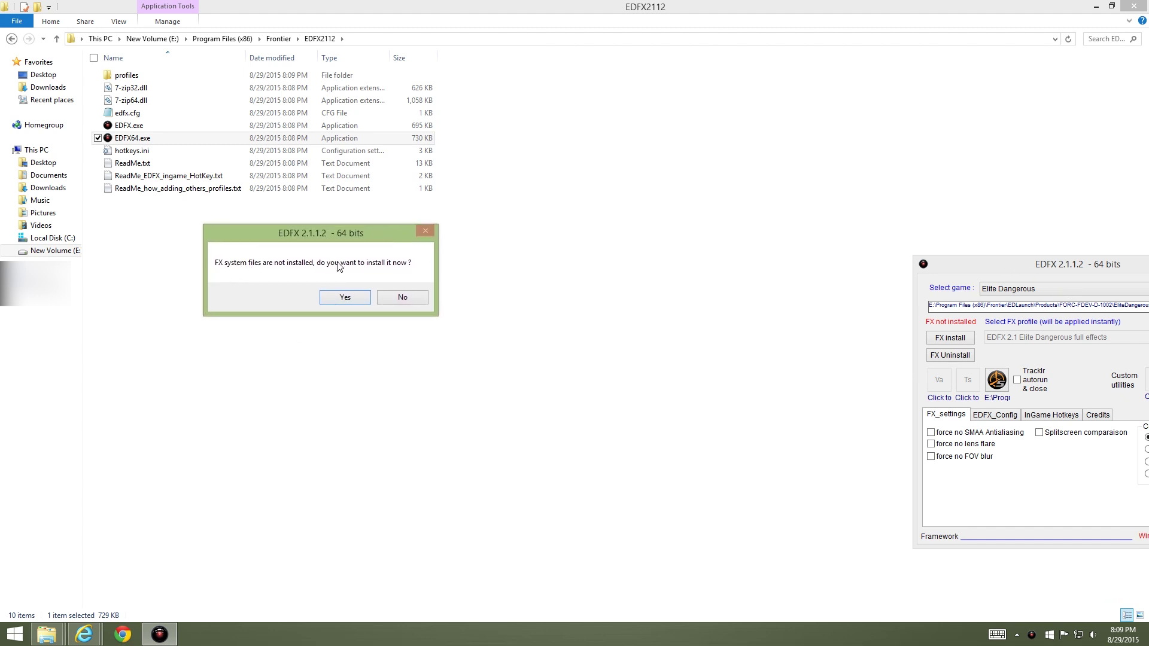
pyautogui.click(344, 297)
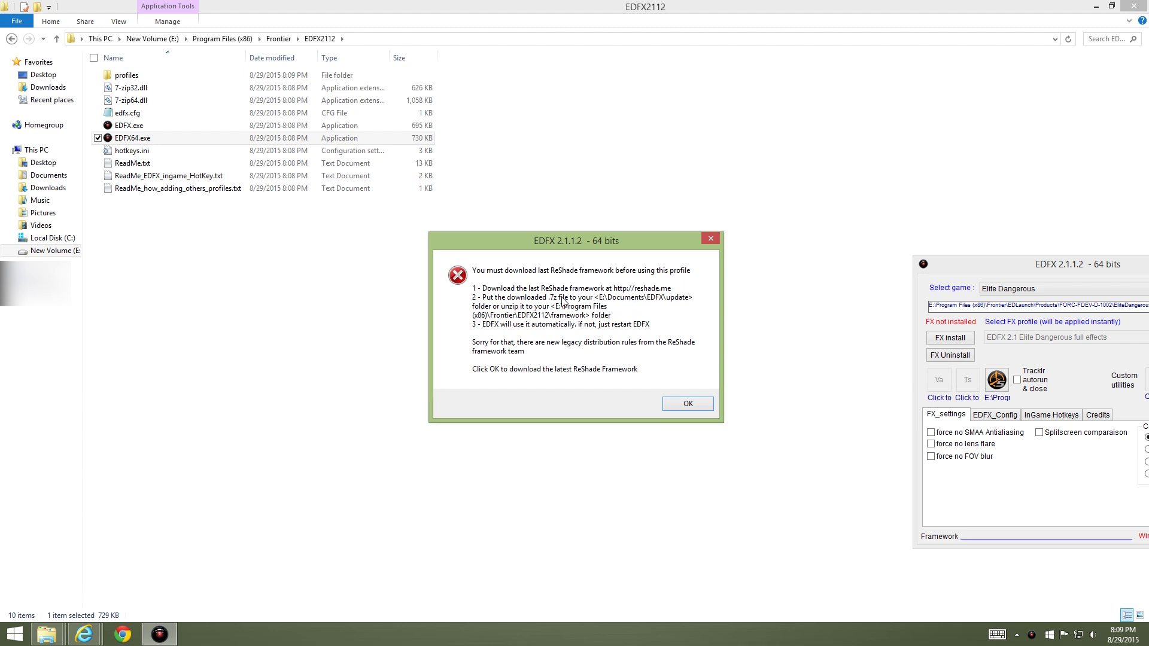
pyautogui.click(682, 405)
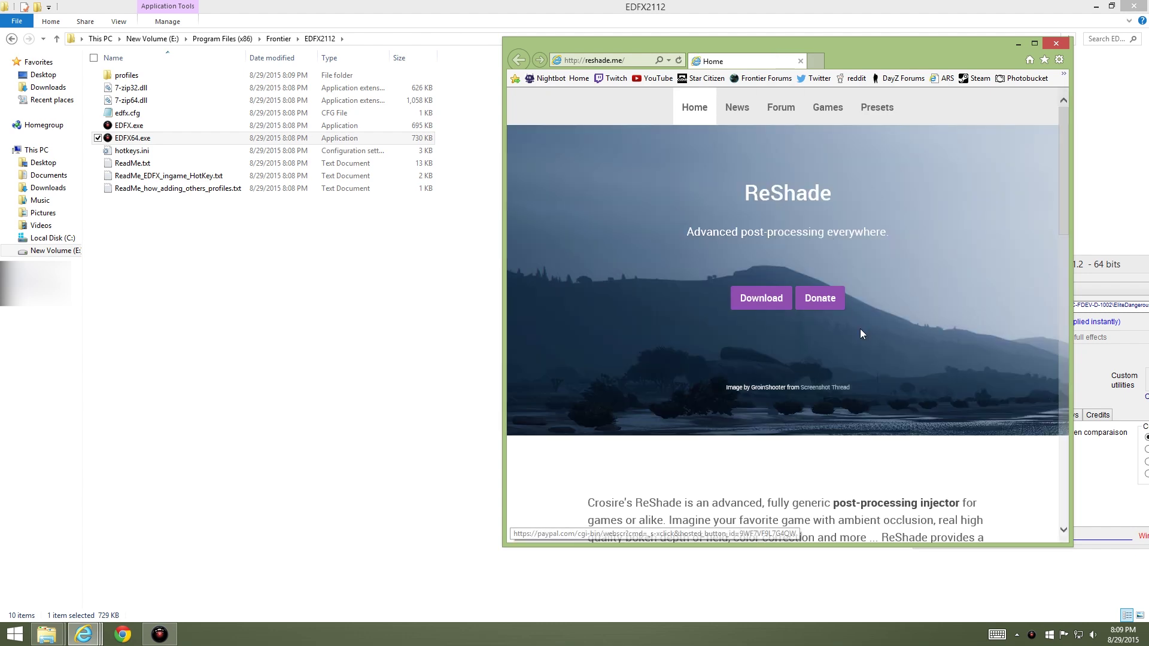
# Step: Download the ReShade Framework 1.0.0 package from further down reshade.me
pyautogui.scroll(-15, 860, 329)
pyautogui.scroll(-1, 861, 329)
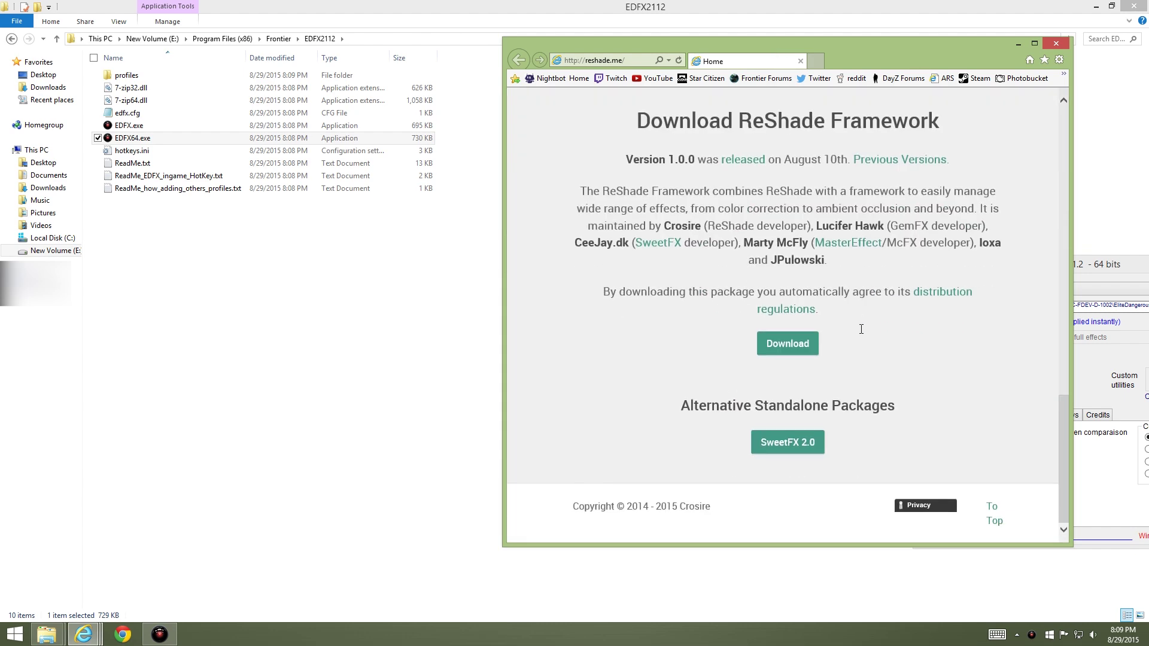
pyautogui.click(782, 345)
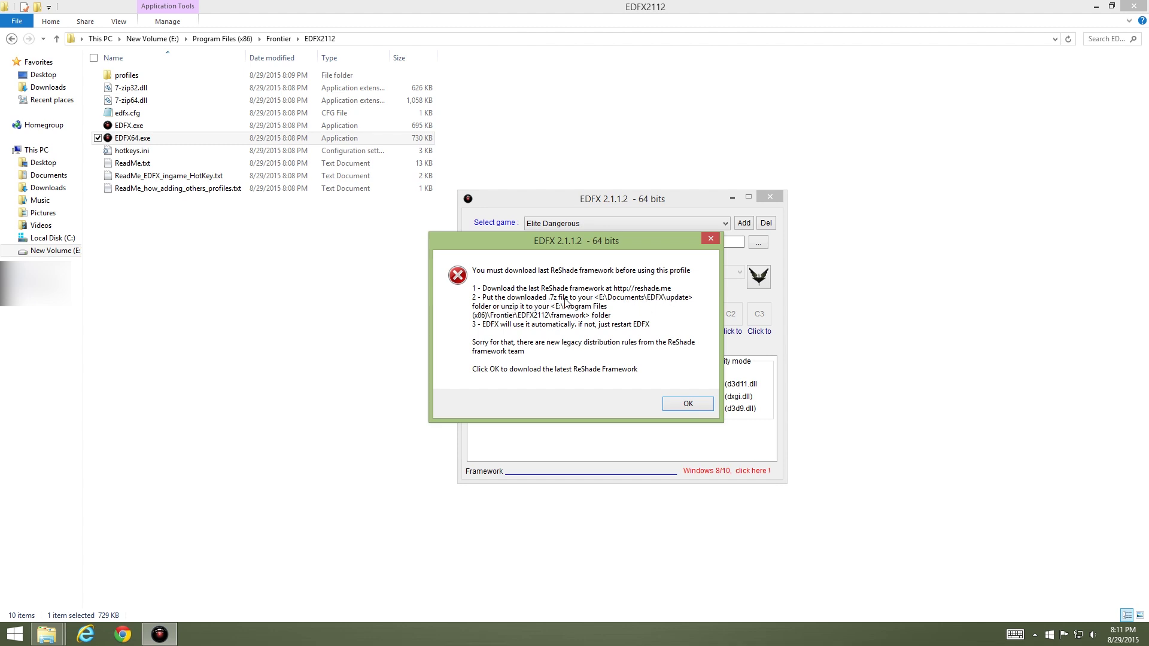
# Step: Copy ReShade Framework 1.0.0.7z from the Downloads window, then go to Documents
pyautogui.click(46, 634)
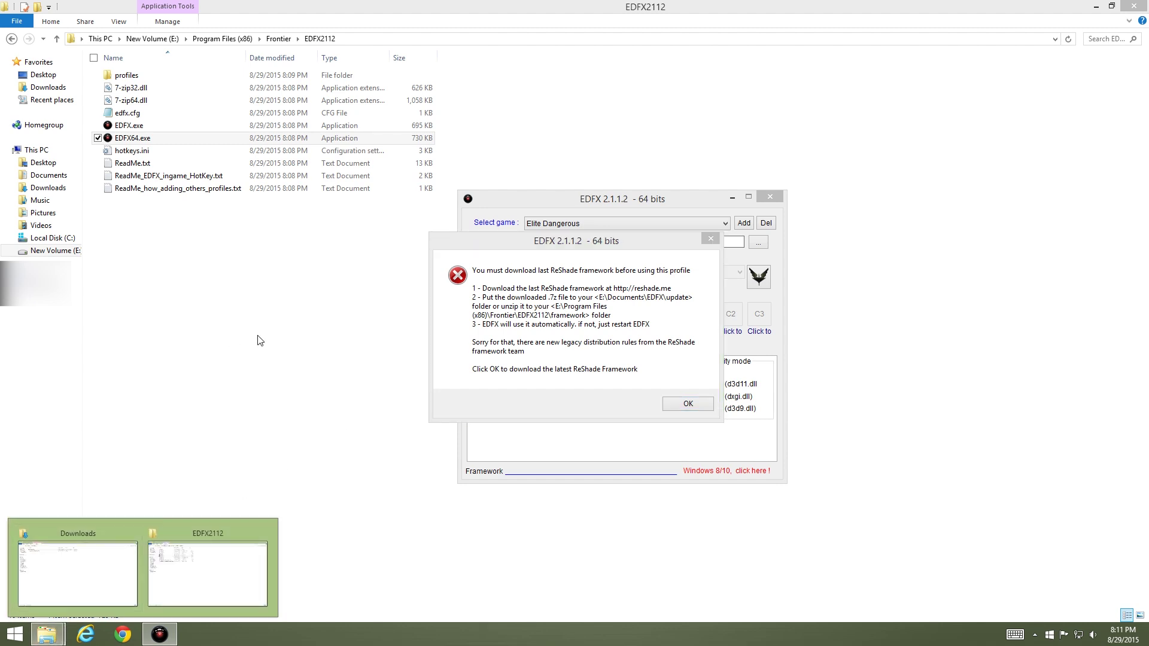
pyautogui.click(180, 574)
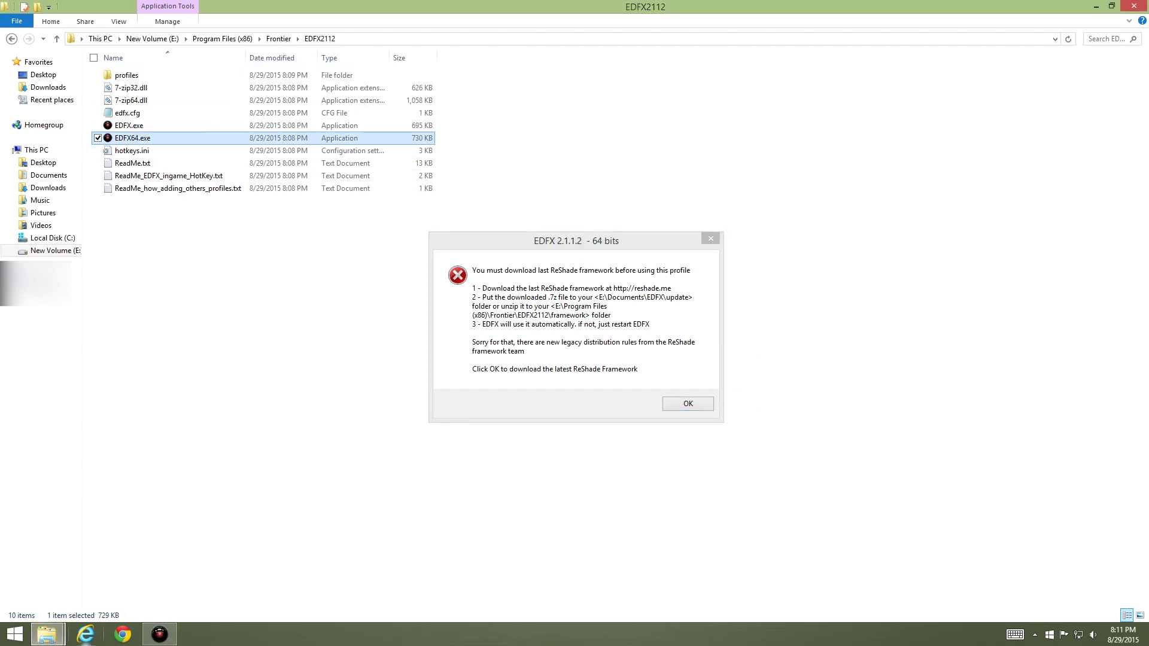
pyautogui.click(47, 634)
pyautogui.click(80, 591)
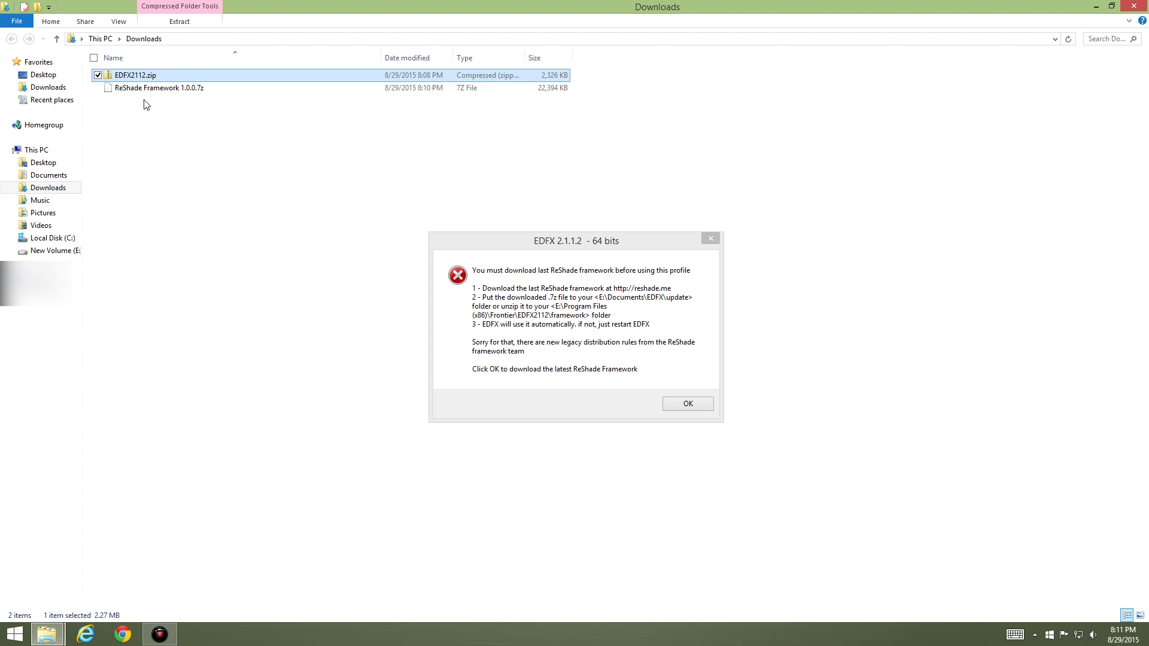
pyautogui.click(161, 87)
pyautogui.rightClick(162, 88)
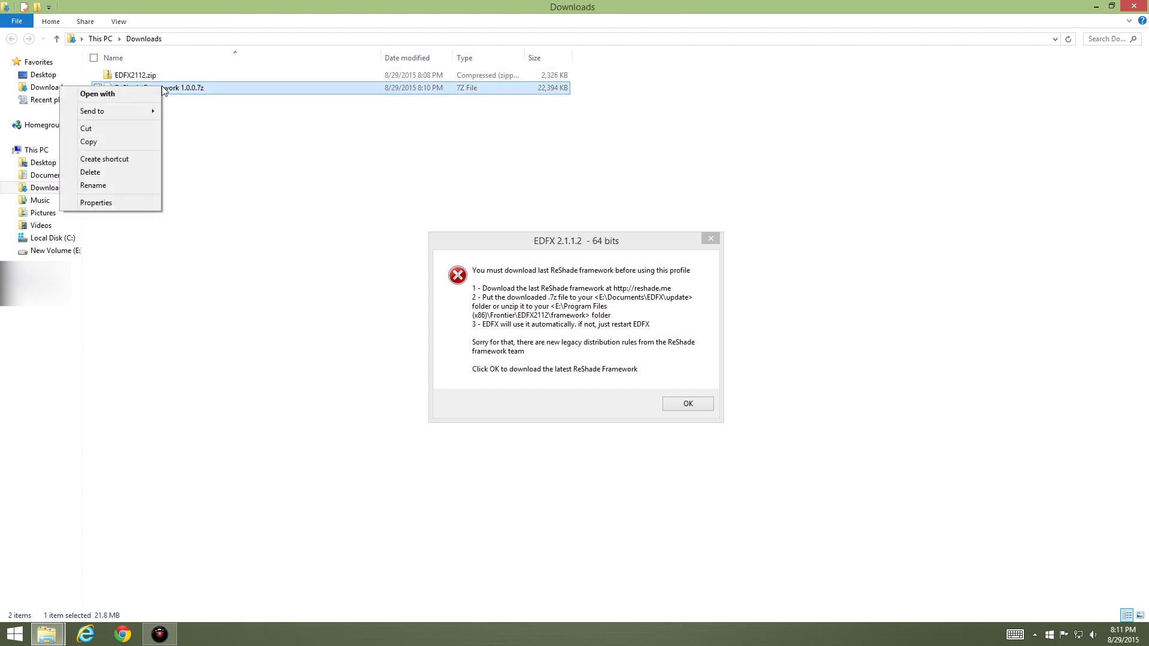
pyautogui.click(119, 140)
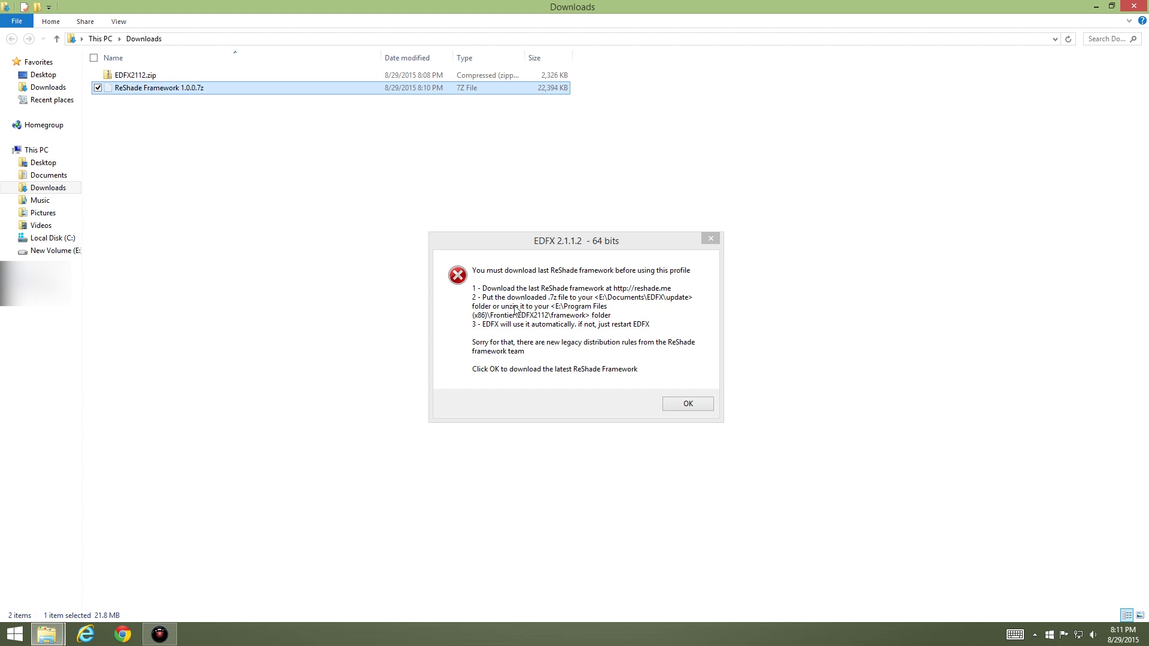
pyautogui.click(52, 178)
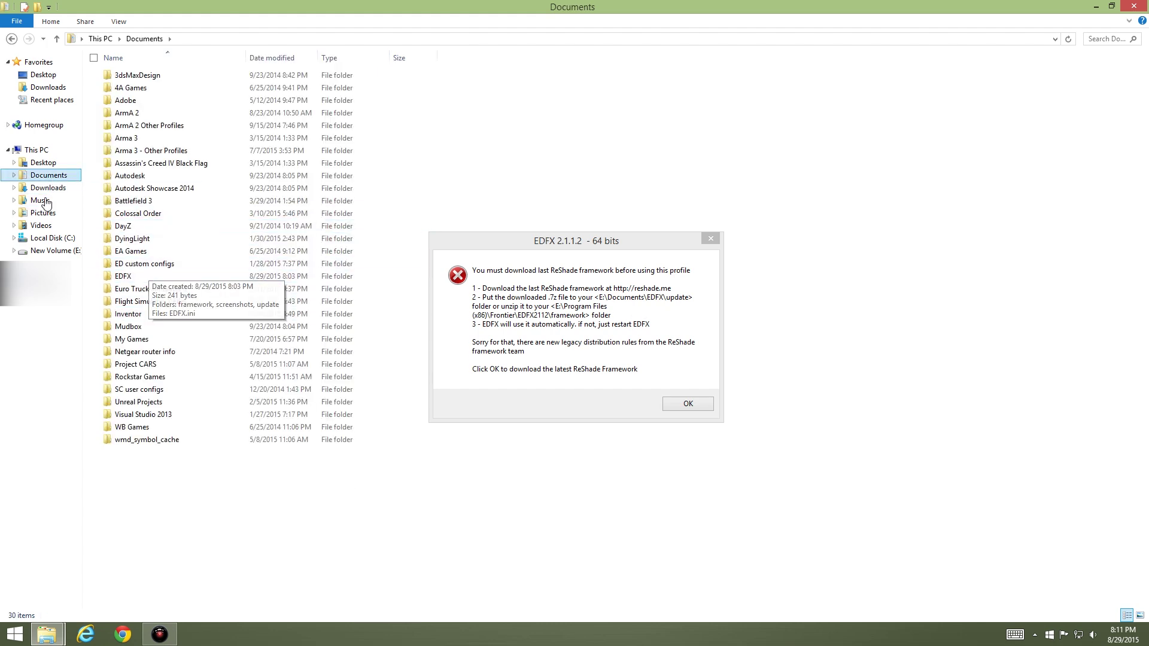
# Step: Paste ReShade Framework 1.0.0.7z into Documents\EDFX\update
pyautogui.doubleClick(115, 275)
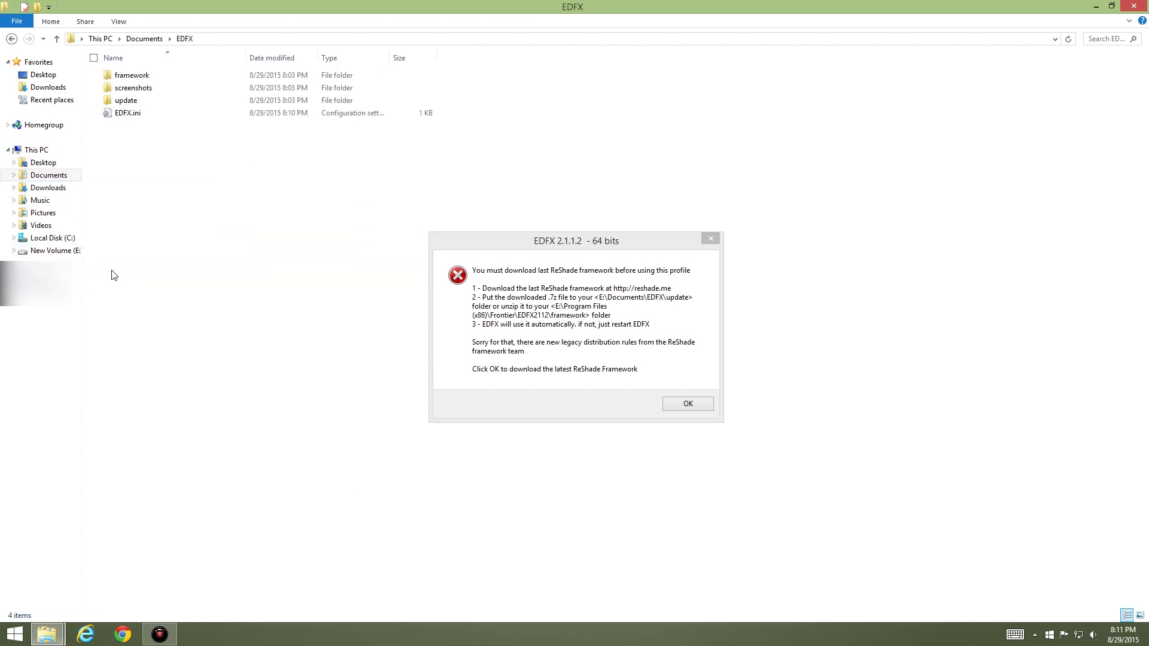
pyautogui.doubleClick(123, 100)
pyautogui.rightClick(141, 149)
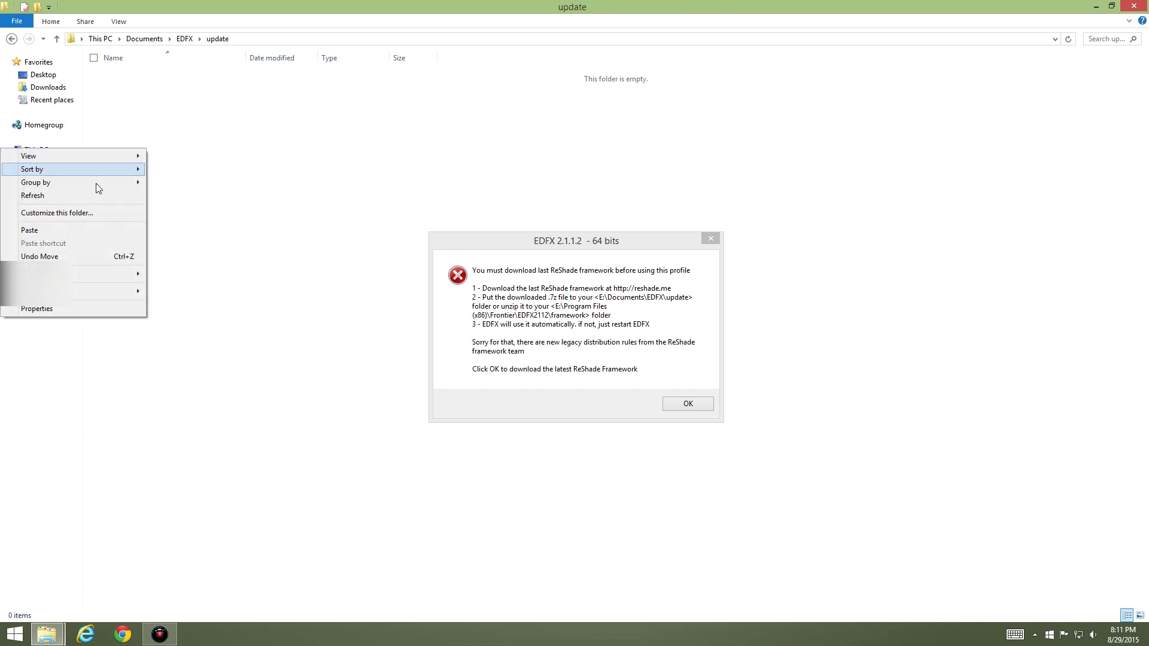
pyautogui.click(77, 234)
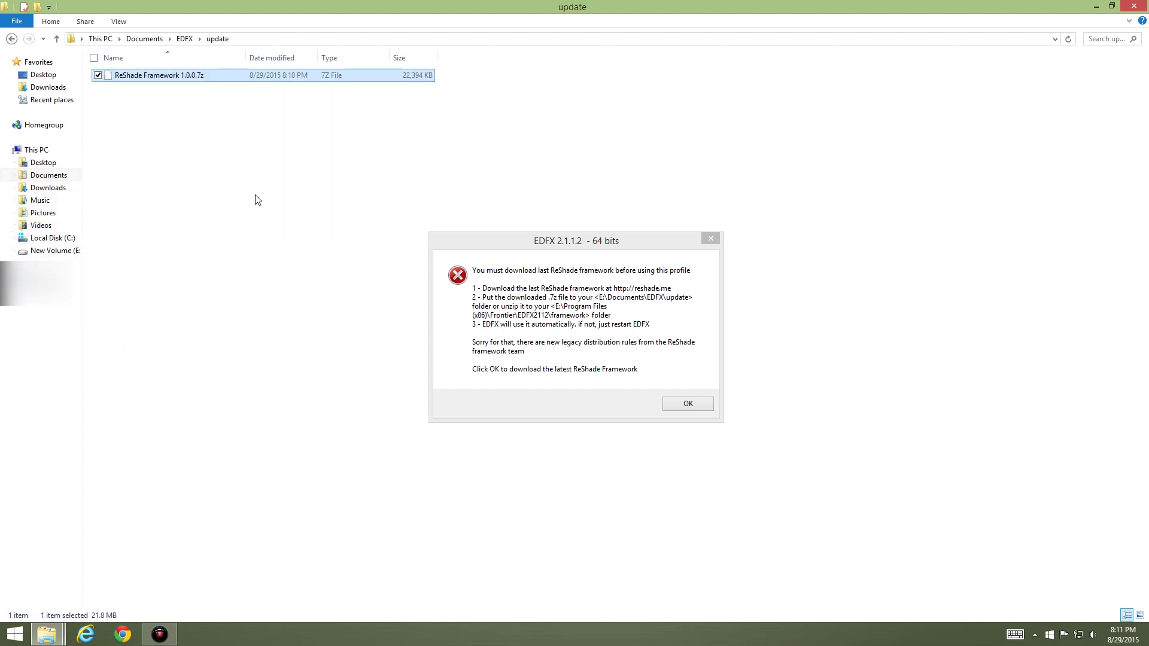
pyautogui.click(337, 246)
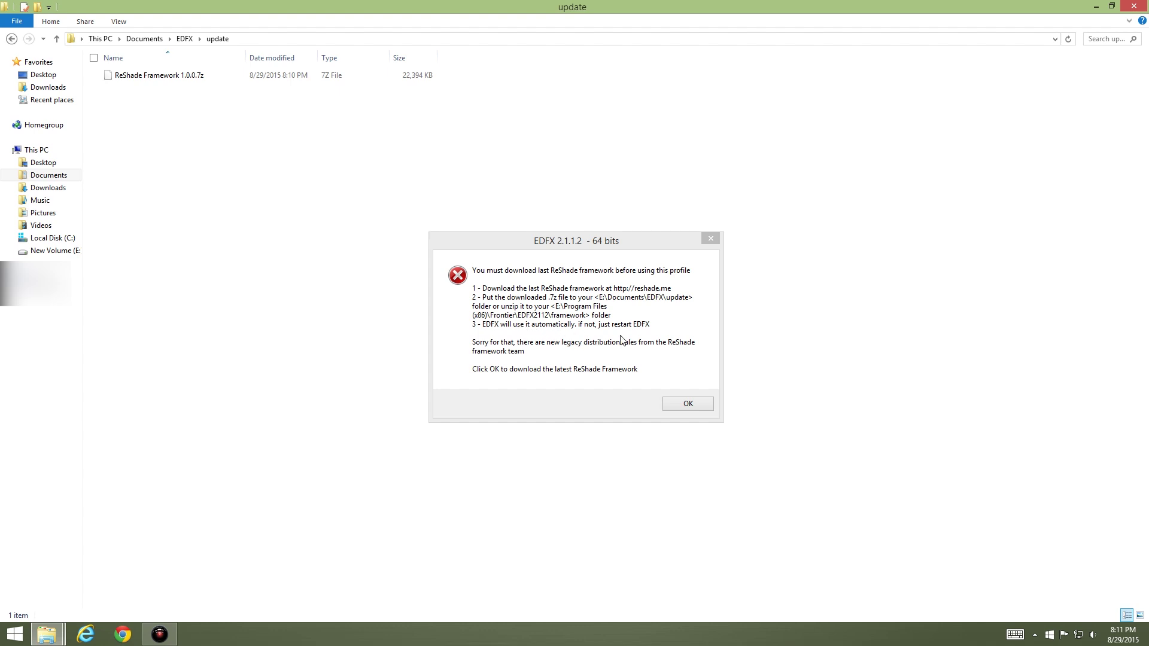
# Step: Close the ReShade website and accept EDFX's update to ReShade Framework 1.0.0.916
pyautogui.click(683, 404)
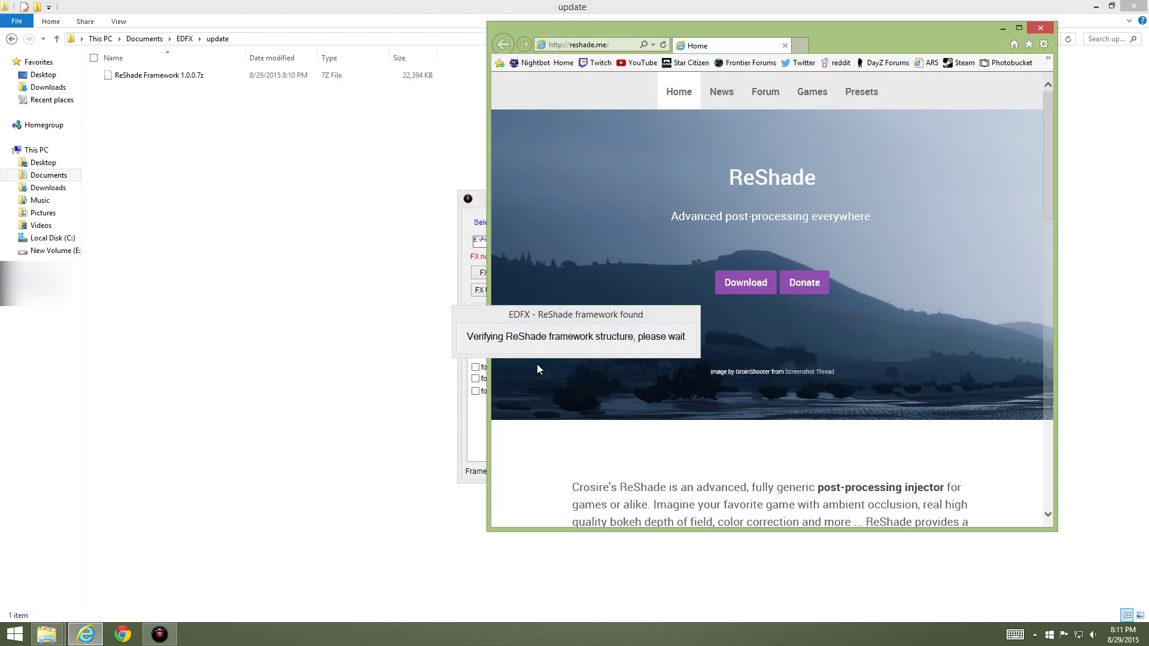
pyautogui.click(1041, 28)
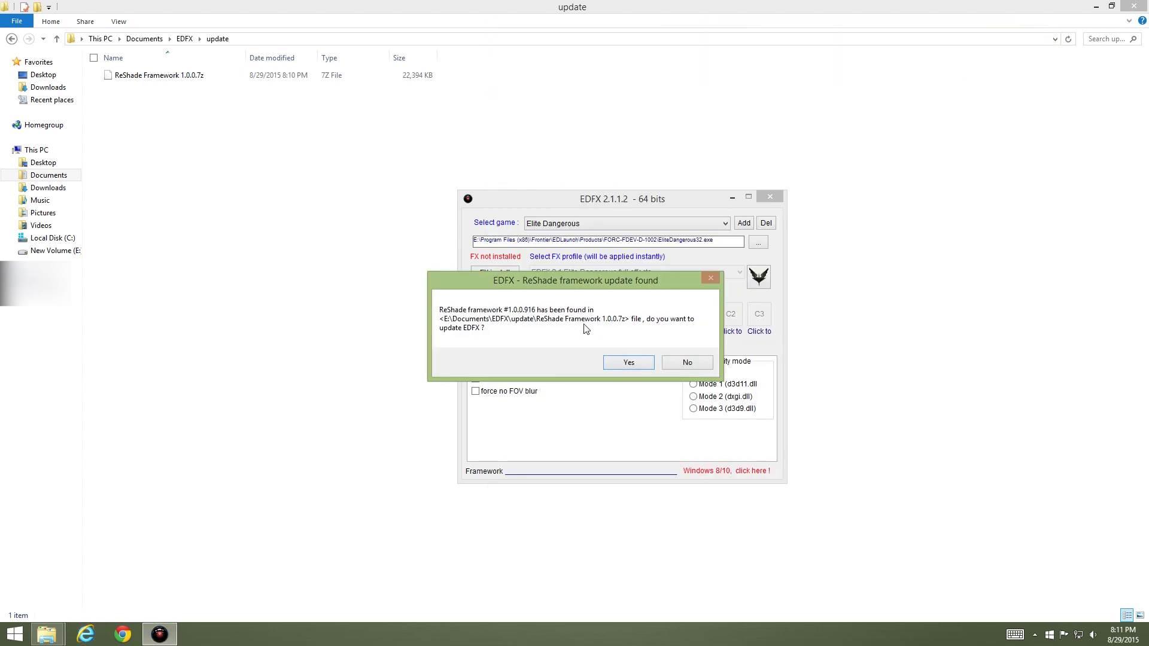
pyautogui.click(610, 363)
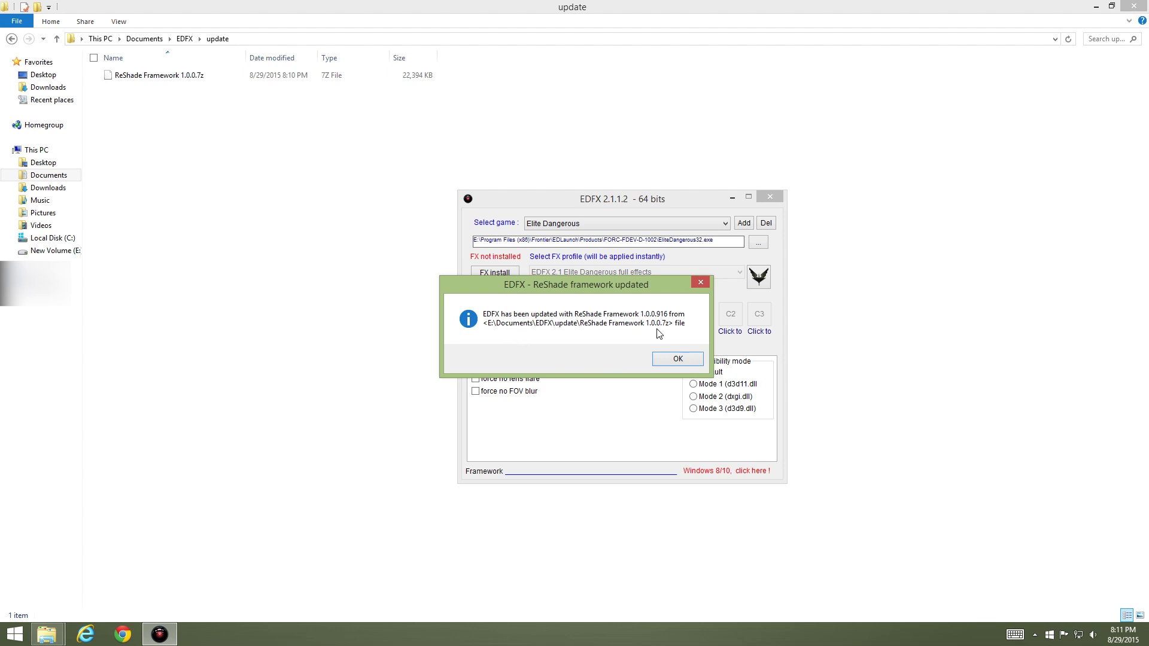
pyautogui.click(678, 359)
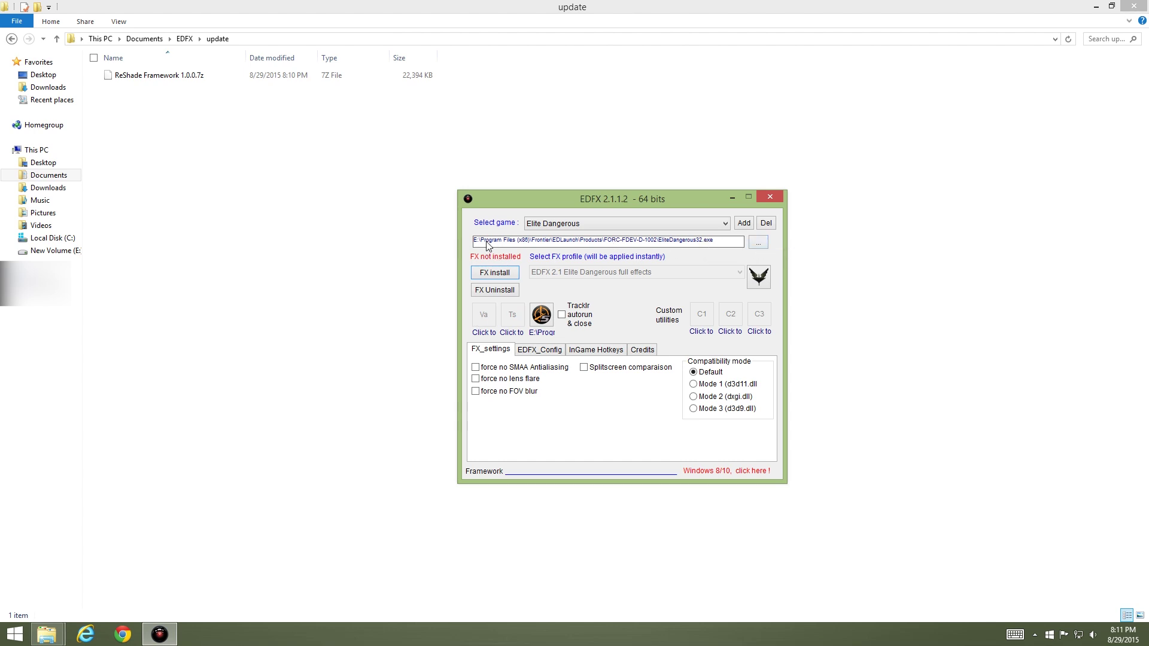
pyautogui.moveTo(647, 202); pyautogui.dragTo(605, 192)
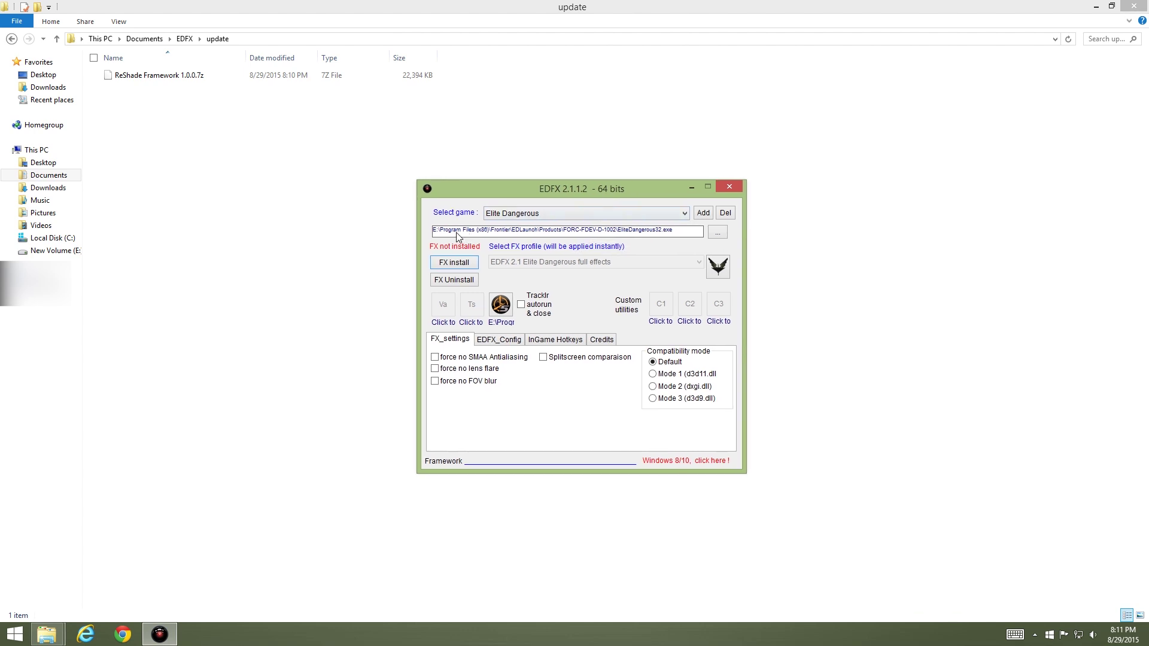
pyautogui.click(717, 232)
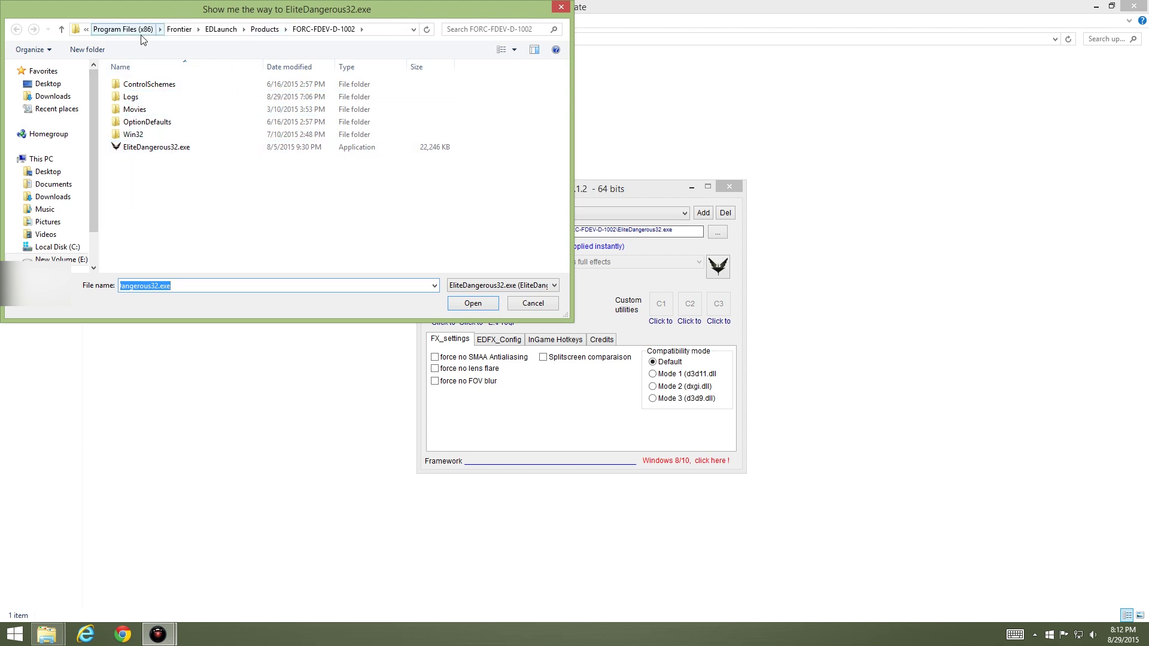
pyautogui.click(122, 29)
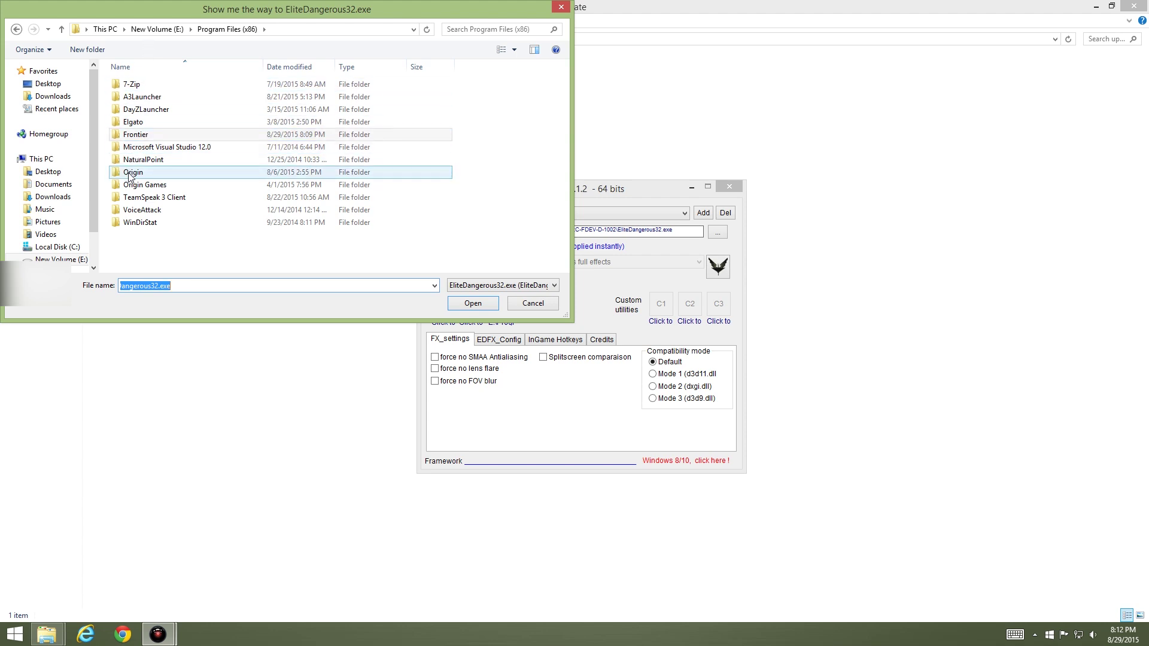
pyautogui.doubleClick(147, 136)
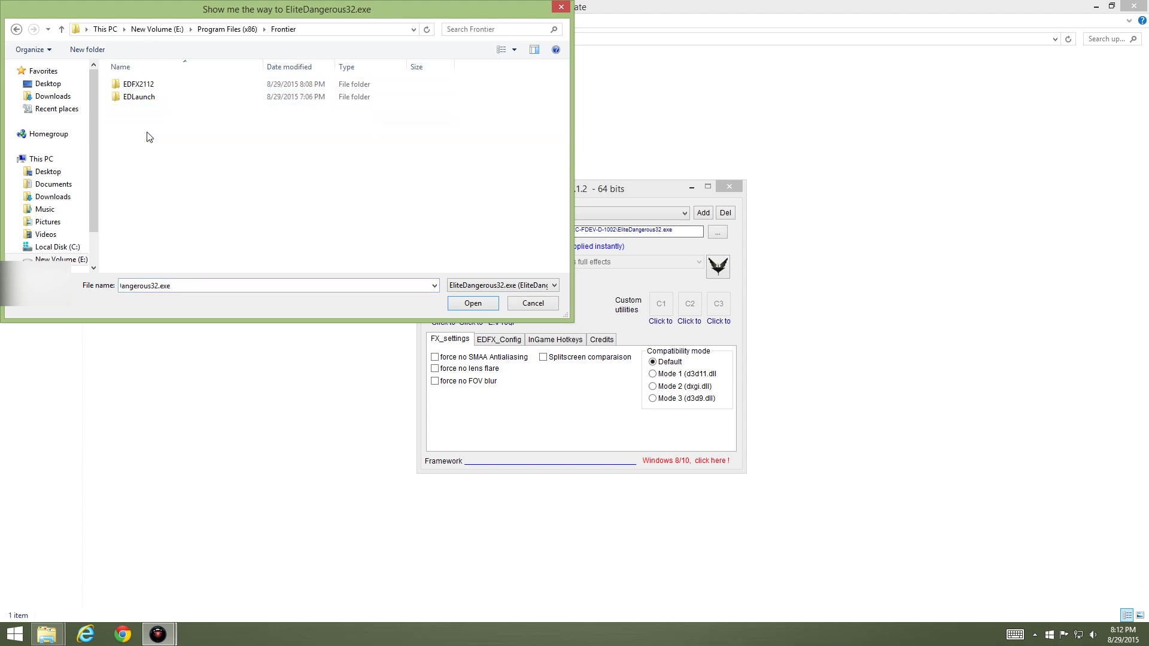
pyautogui.doubleClick(159, 97)
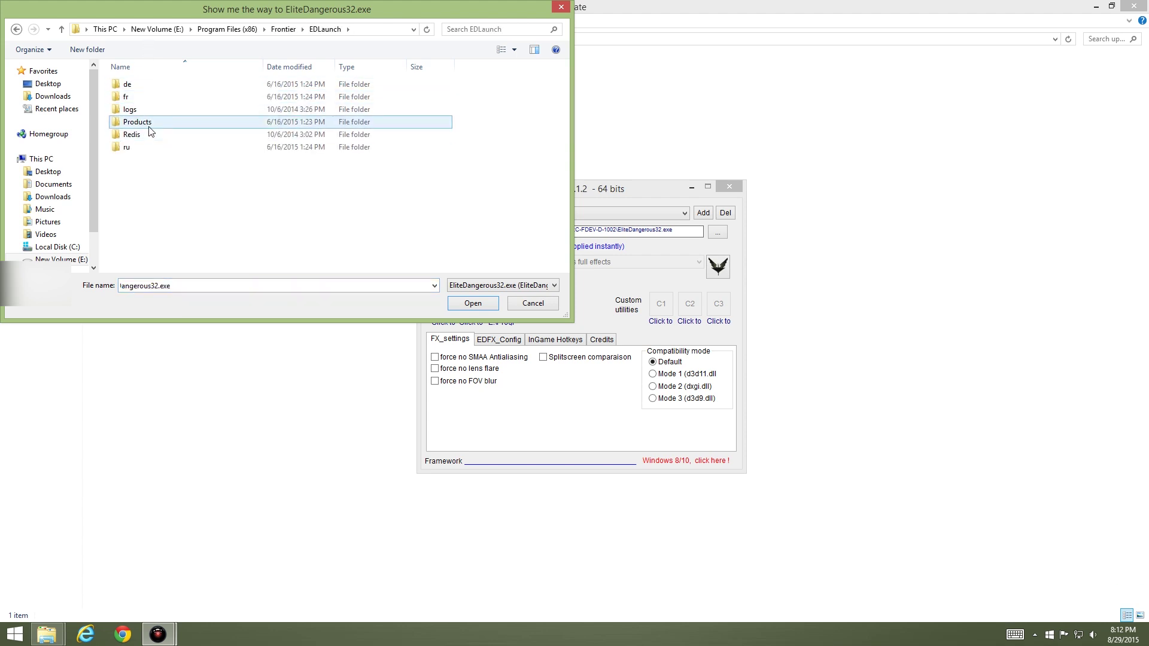
pyautogui.doubleClick(143, 122)
pyautogui.doubleClick(155, 84)
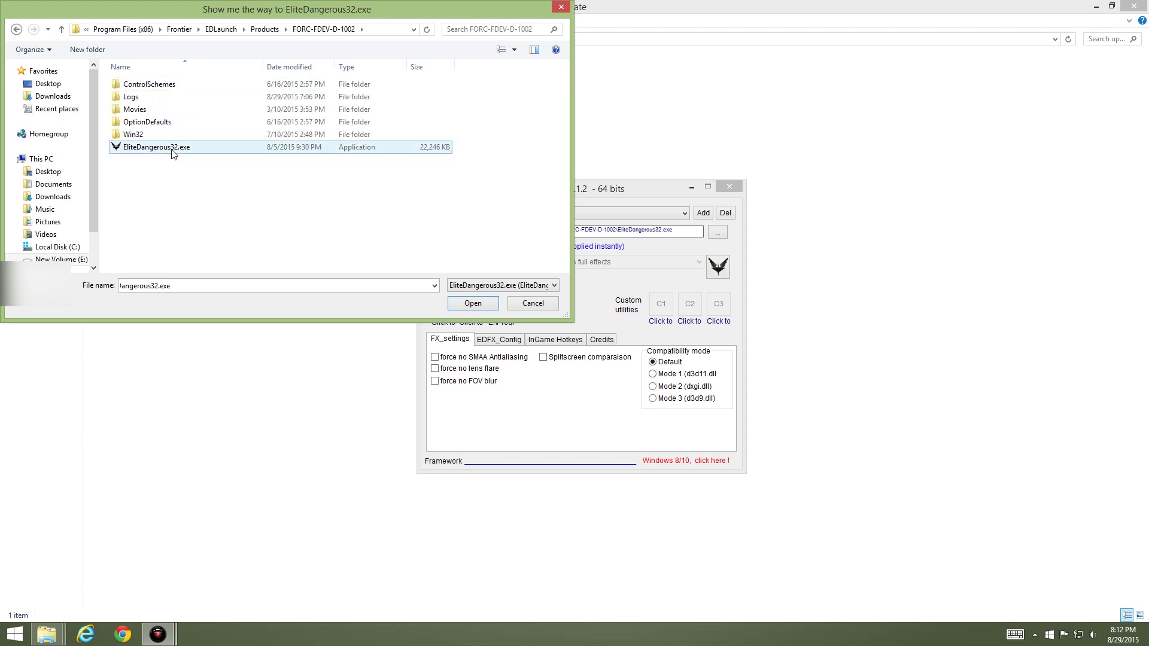
pyautogui.click(532, 303)
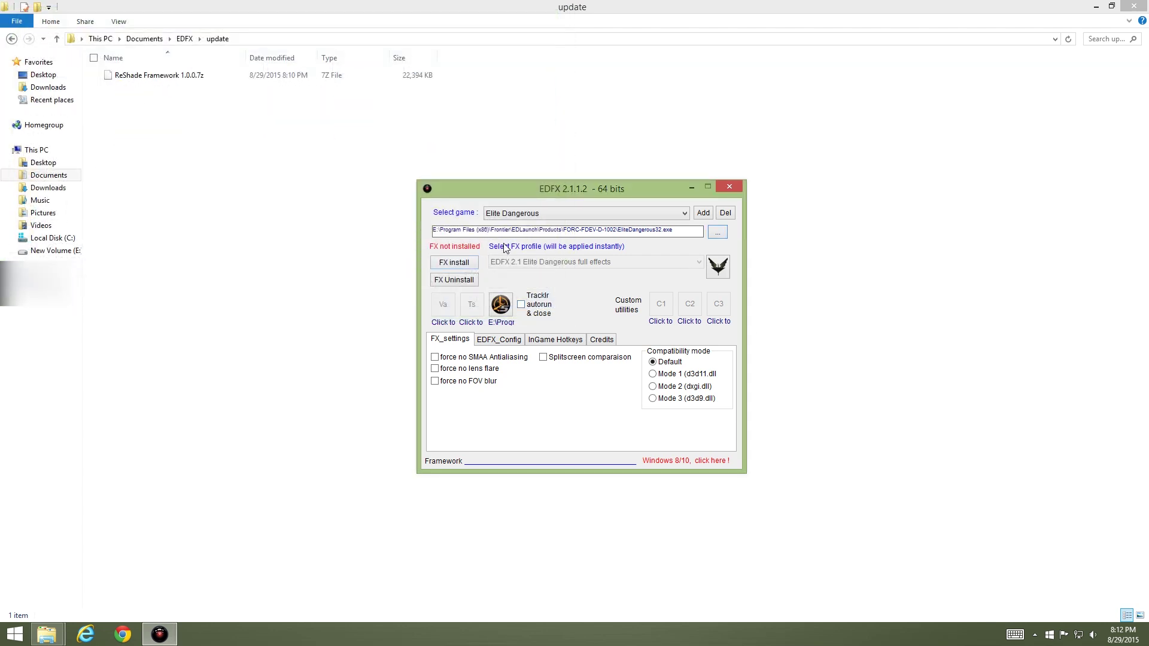
pyautogui.click(729, 186)
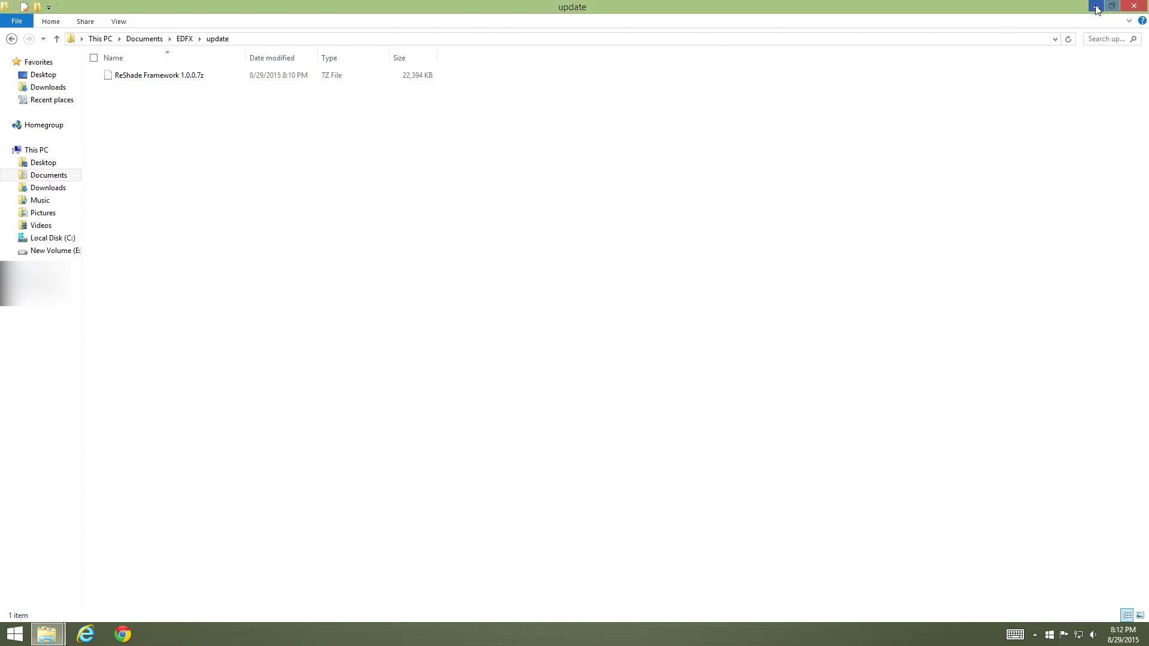
# Step: Relaunch EDFX64.exe, keep the Elite Dangerous full effects profile, and start the game launcher
pyautogui.click(1097, 9)
pyautogui.press('Return')
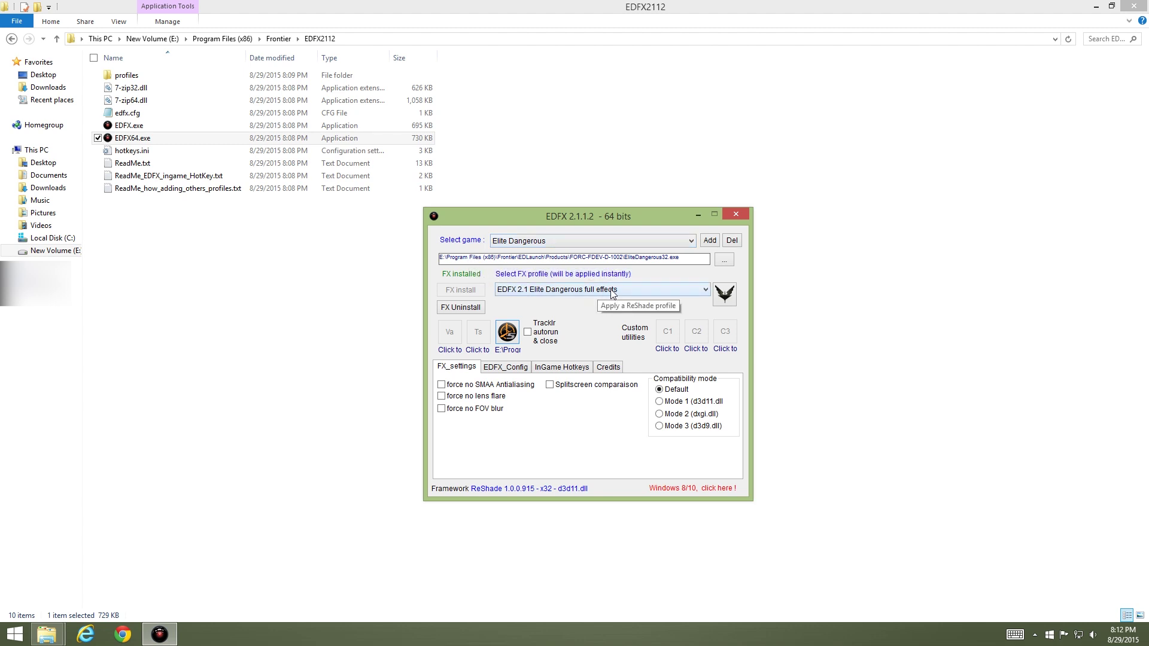
pyautogui.click(617, 291)
pyautogui.click(616, 292)
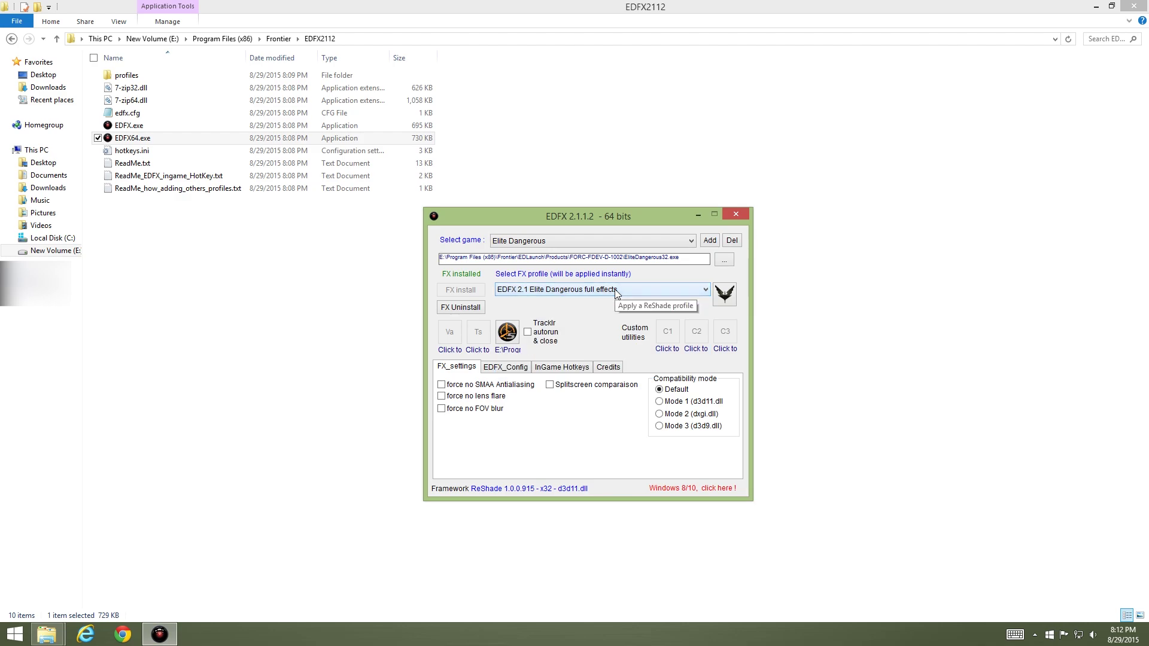
pyautogui.click(724, 294)
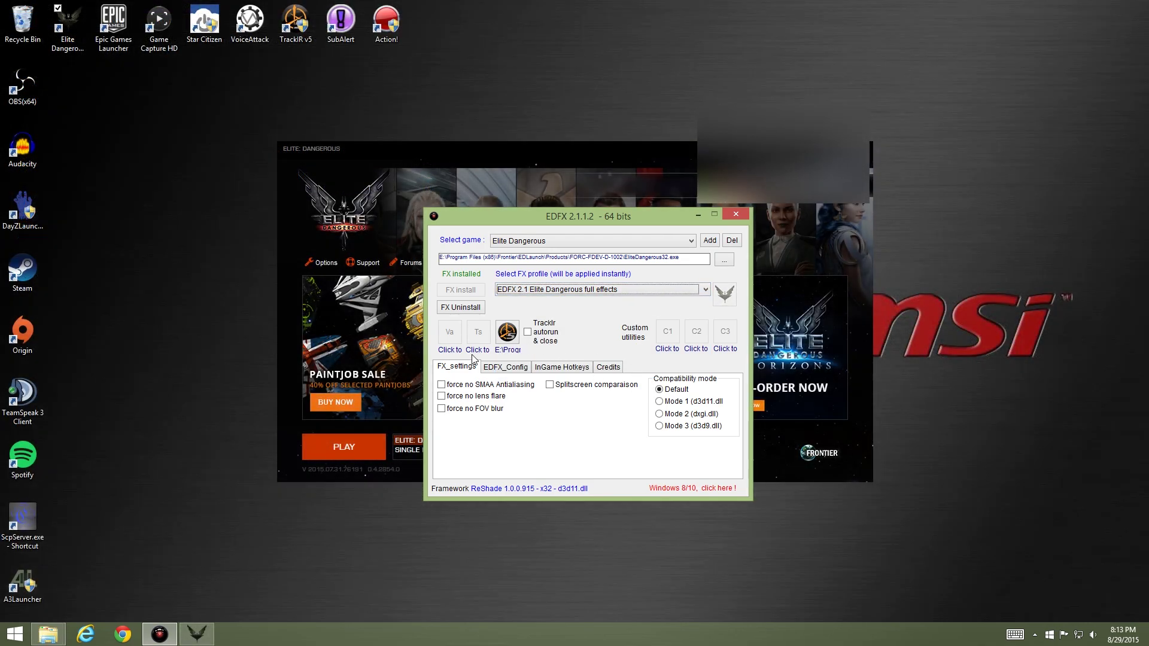
# Step: Tick 'force no FOV blur' in EDFX and return to the Elite Dangerous launcher
pyautogui.moveTo(447, 154)
pyautogui.mouseDown()
pyautogui.moveTo(450, 142)
pyautogui.moveTo(440, 153)
pyautogui.mouseUp()
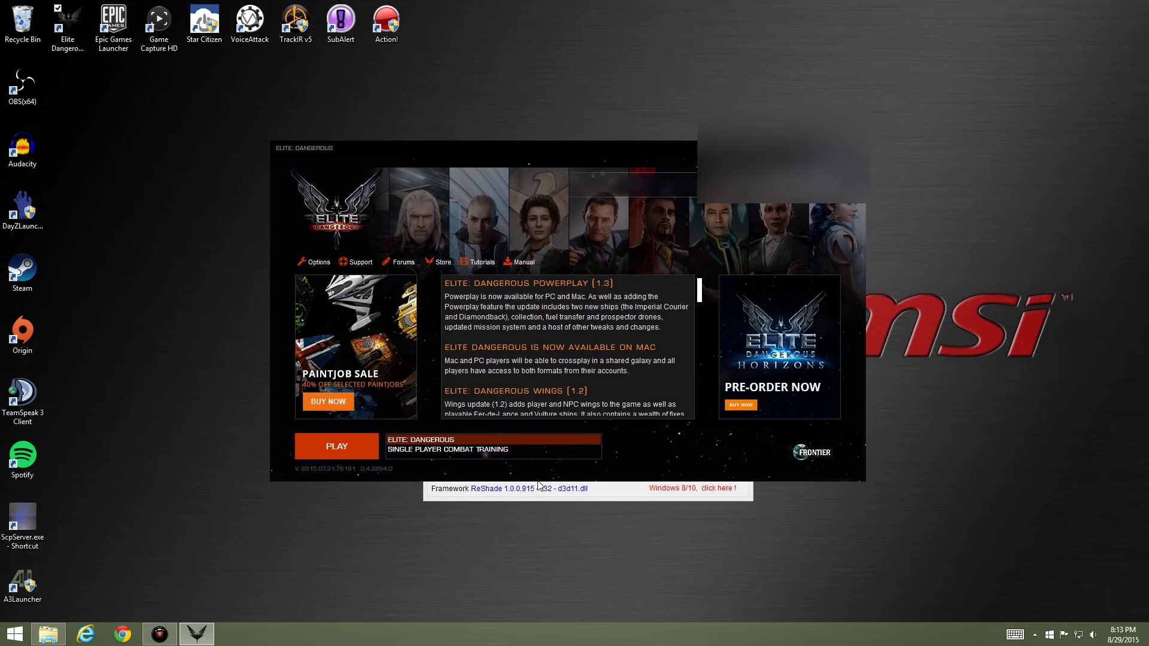
pyautogui.click(562, 493)
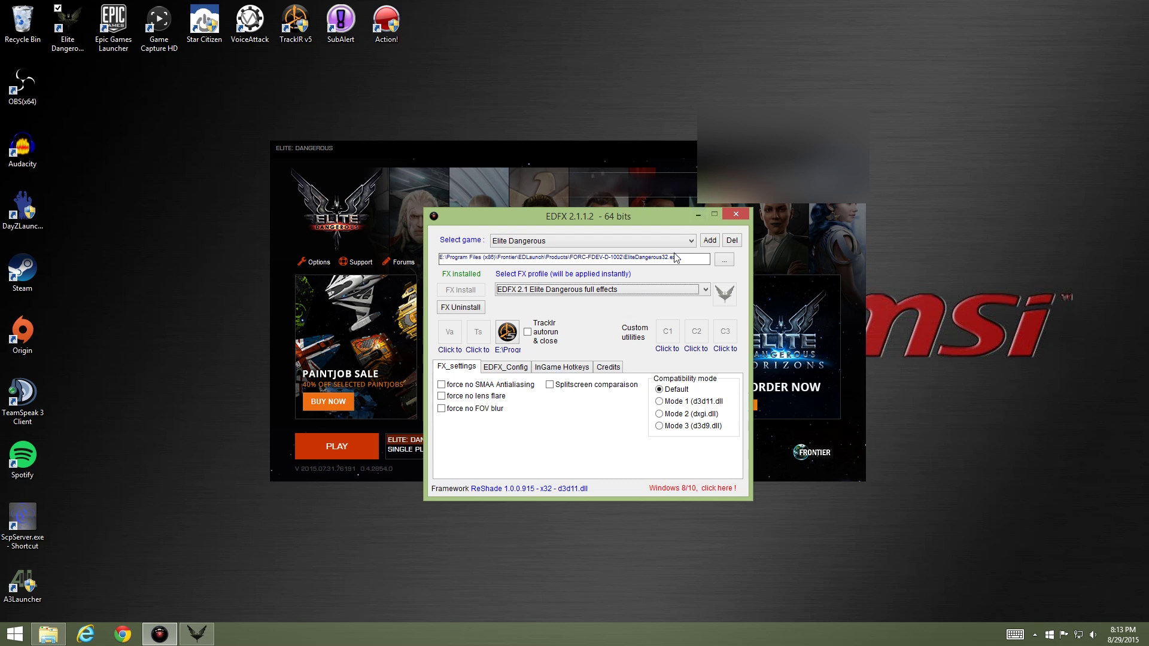
pyautogui.click(450, 410)
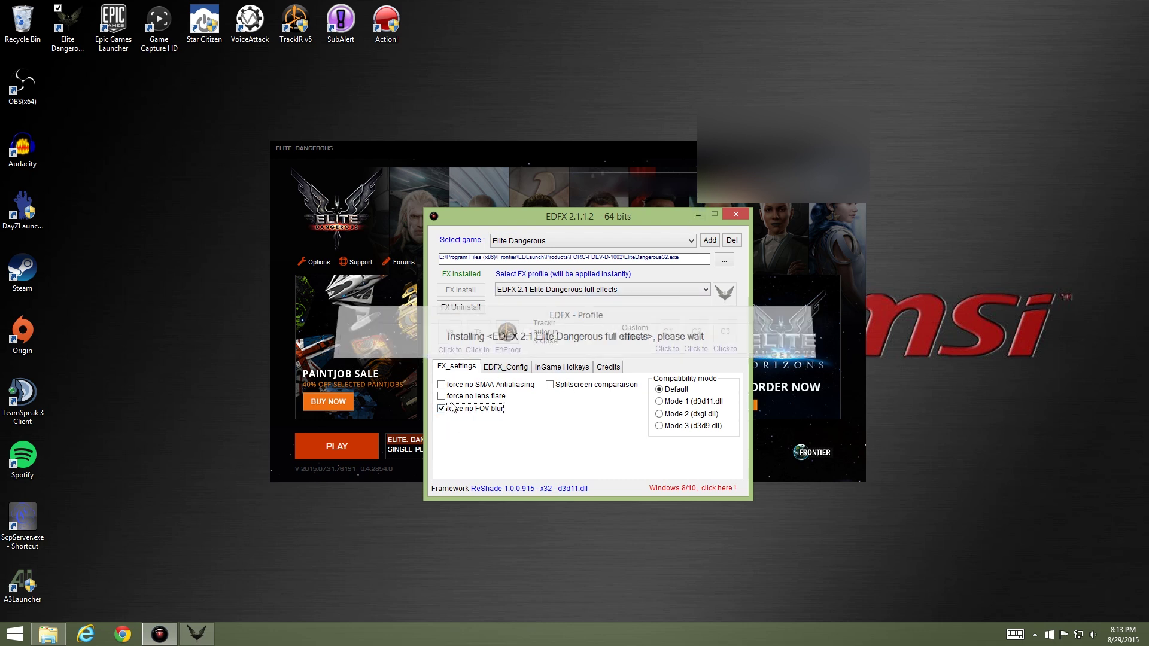
pyautogui.click(317, 452)
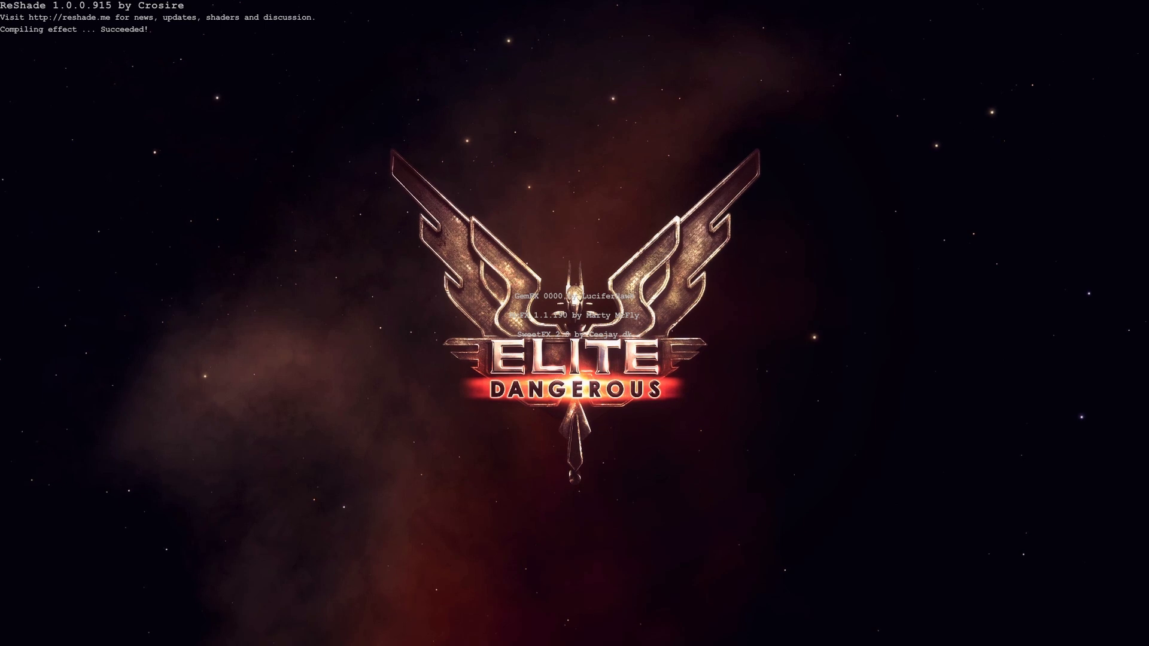
# Step: Enable EDFX's 'Splitscreen comparaison' option and move the EDFX window aside to reveal the split main menu
pyautogui.hotkey('alt', 'Tab')
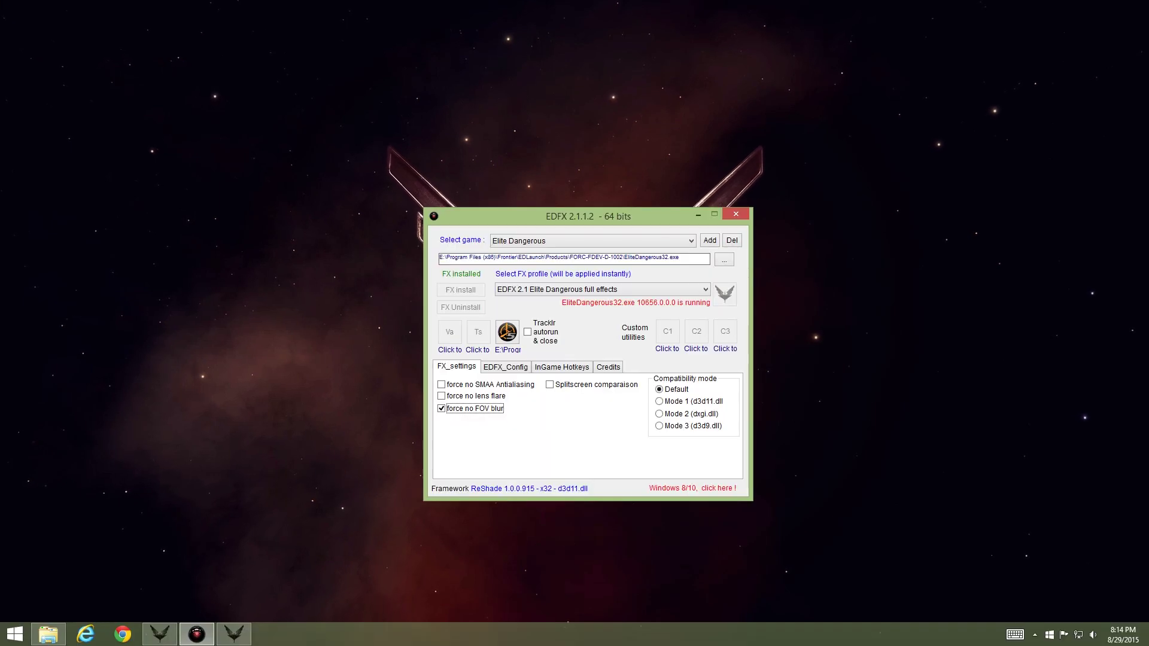
pyautogui.click(551, 386)
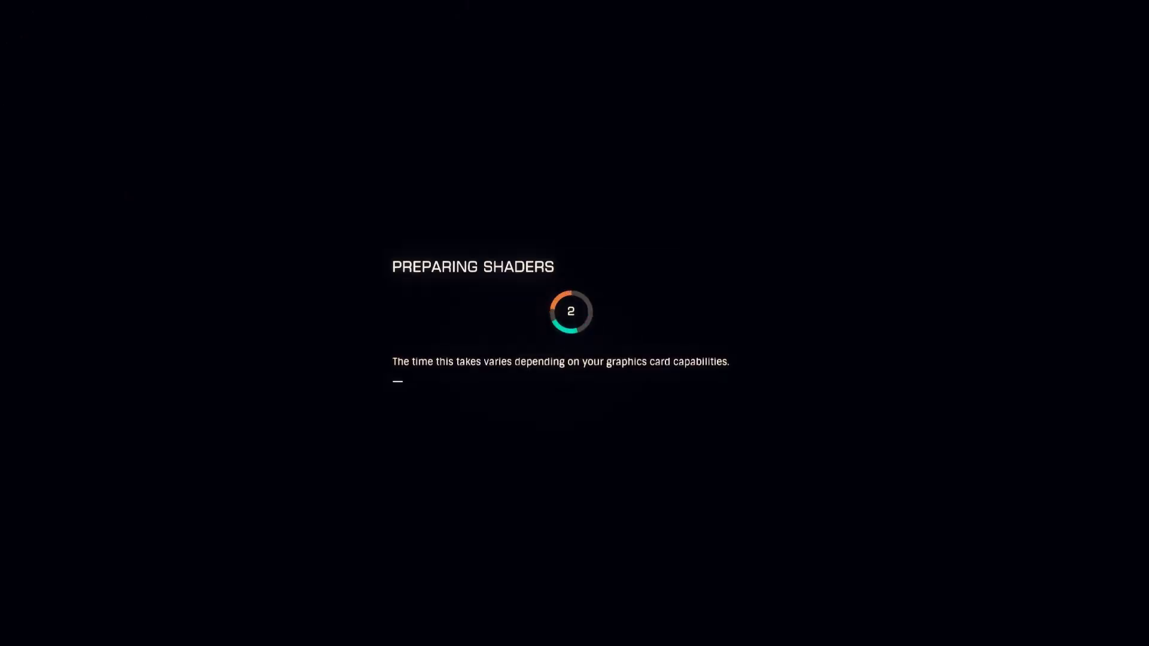
pyautogui.hotkey('alt', 'Tab')
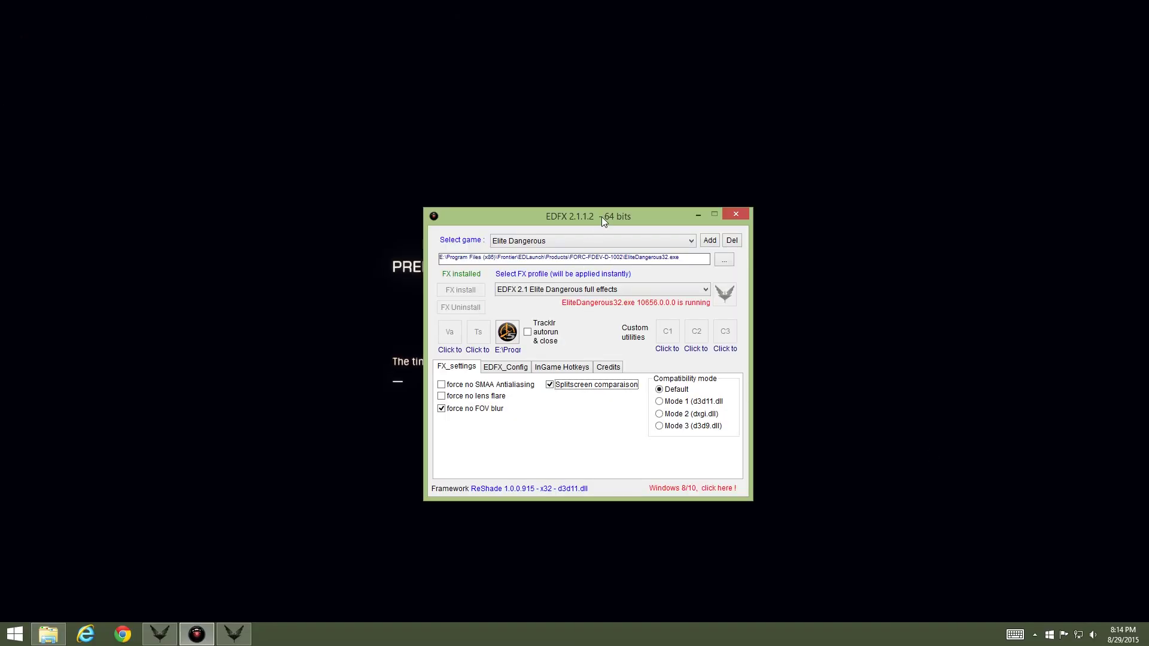
pyautogui.moveTo(602, 216); pyautogui.dragTo(1146, 239)
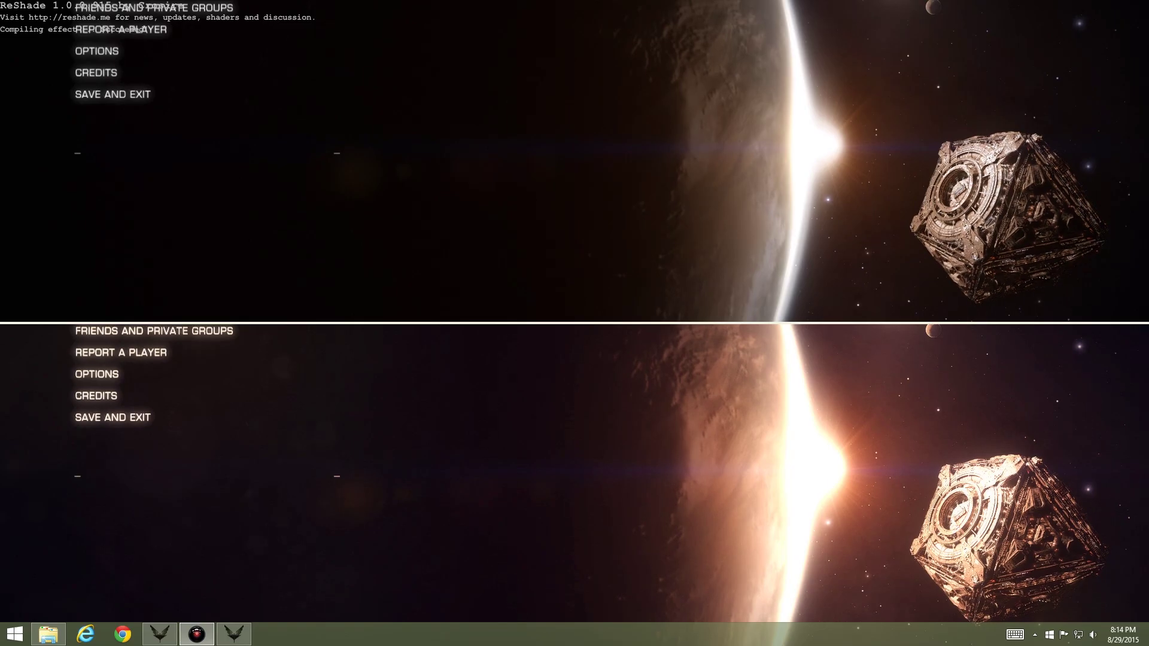